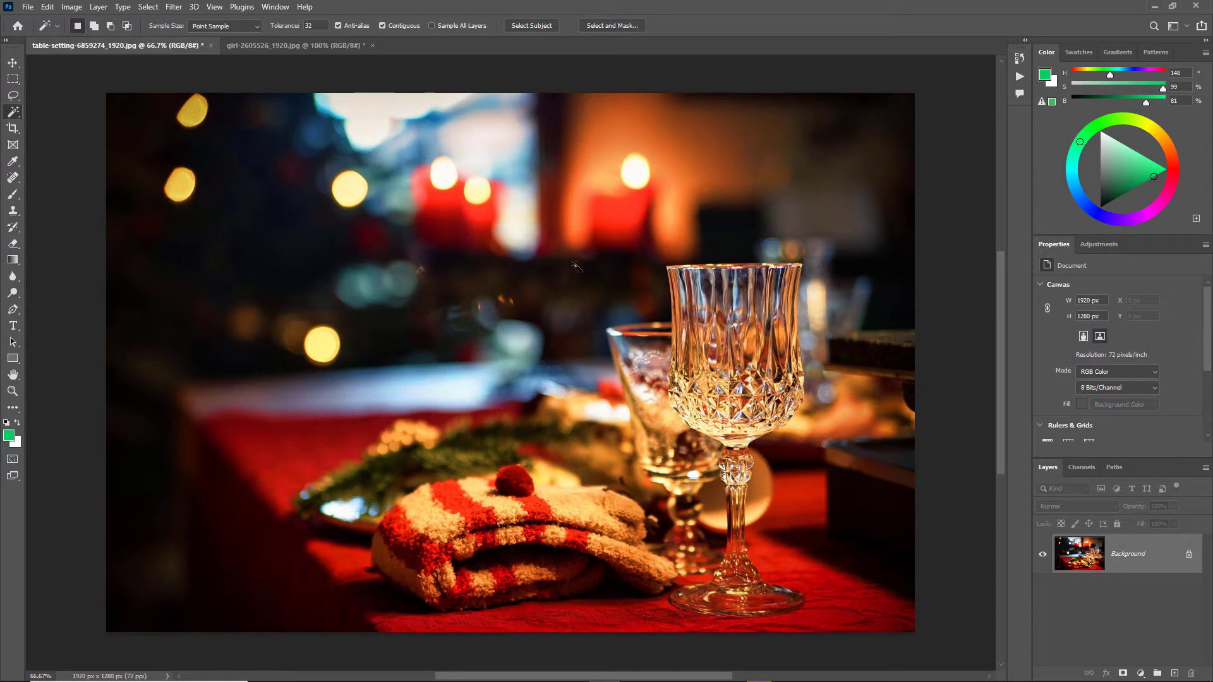
# Step: Use the Magic Wand to select the right red candle, the left candles, the tablecloth, and the right candle again
pyautogui.click(616, 218)
pyautogui.click(435, 203)
pyautogui.click(341, 560)
pyautogui.click(605, 213)
# Step: Set the Magic Wand sample size to 5 by 5 Average and select the orange background, followed by the right red candle
pyautogui.click(256, 24)
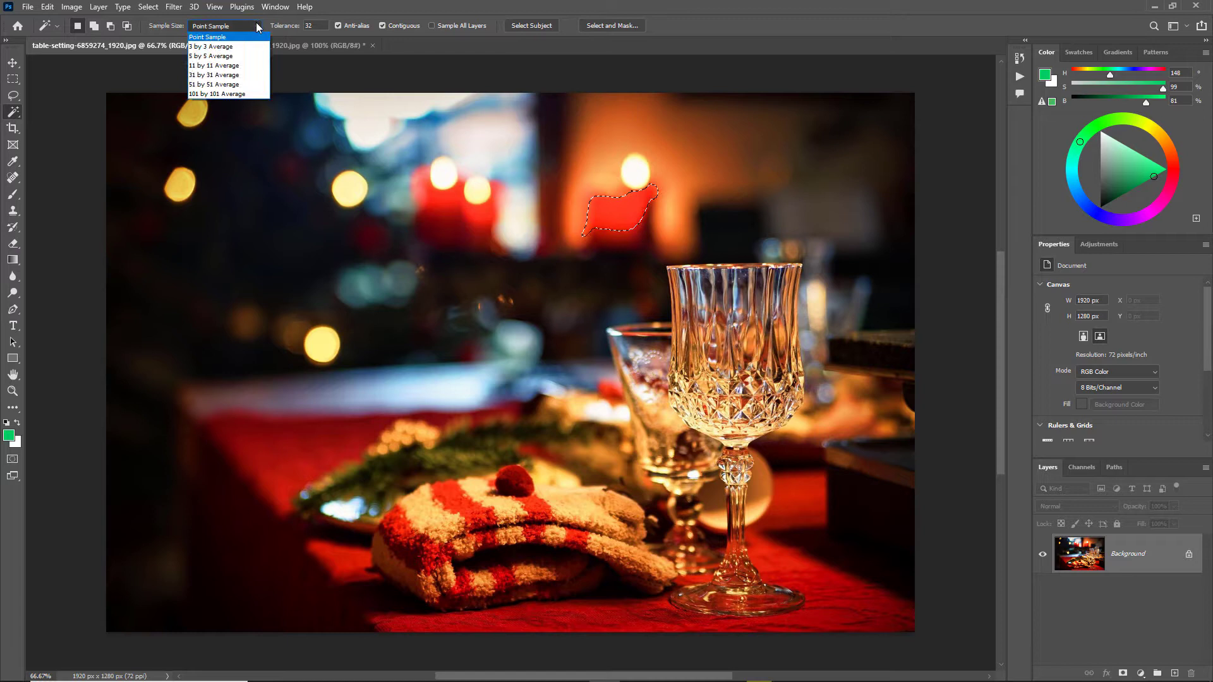
pyautogui.click(236, 56)
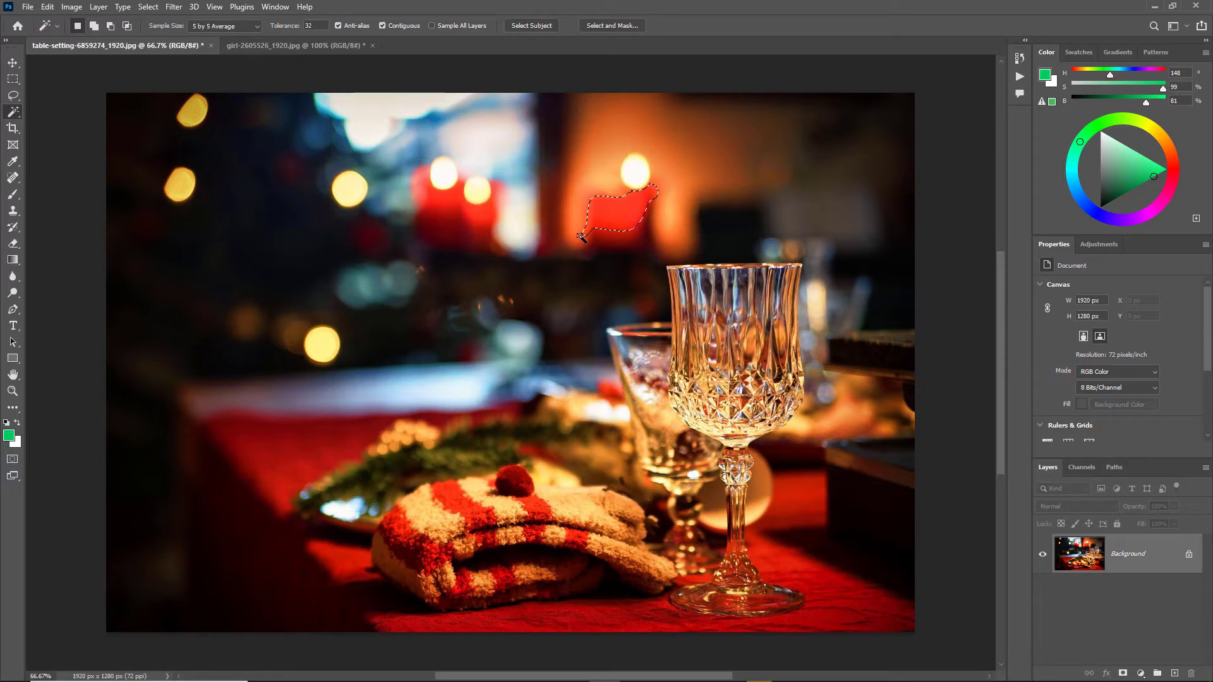
pyautogui.click(697, 163)
pyautogui.click(612, 213)
# Step: Set the Magic Wand tolerance to 64 and reselect the red candles, clearing the selection between tries and ending on the right candle
pyautogui.write('64')
pyautogui.press('Return')
pyautogui.hotkey('ctrl', 'd')
pyautogui.click(618, 215)
pyautogui.click(483, 218)
pyautogui.click(622, 216)
pyautogui.hotkey('ctrl', 'd')
pyautogui.click(619, 220)
# Step: Turn Anti-alias off and back on, and select the left red candles with the Magic Wand
pyautogui.click(338, 26)
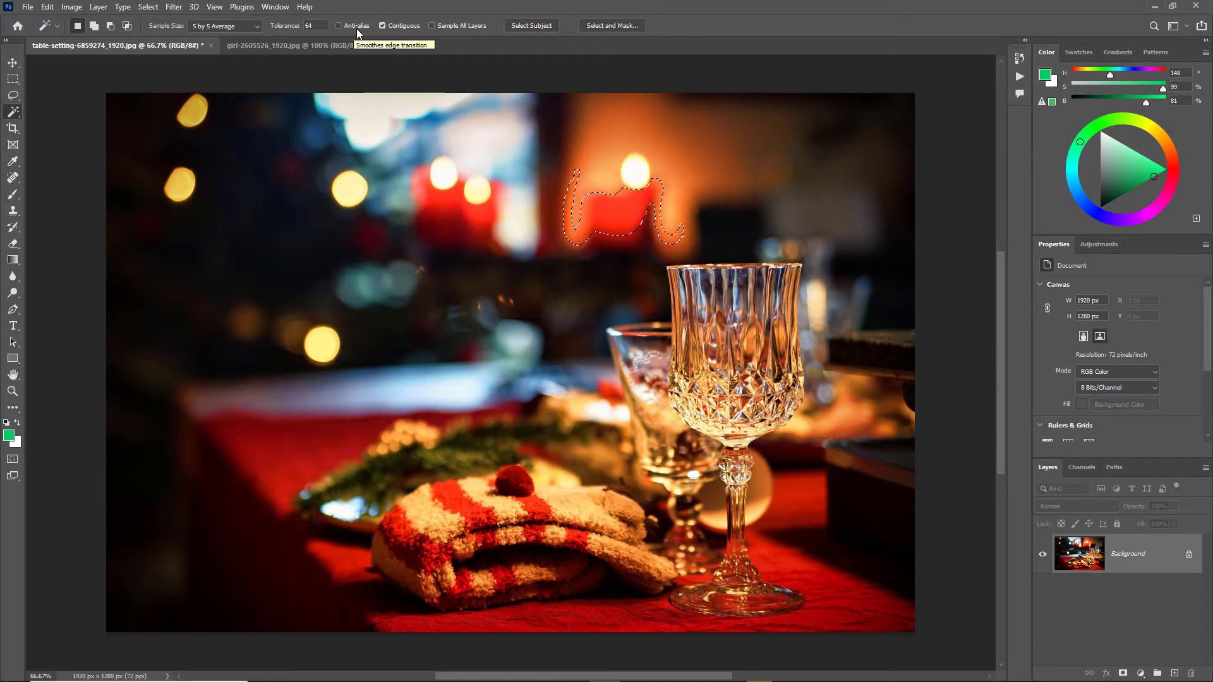
pyautogui.click(339, 25)
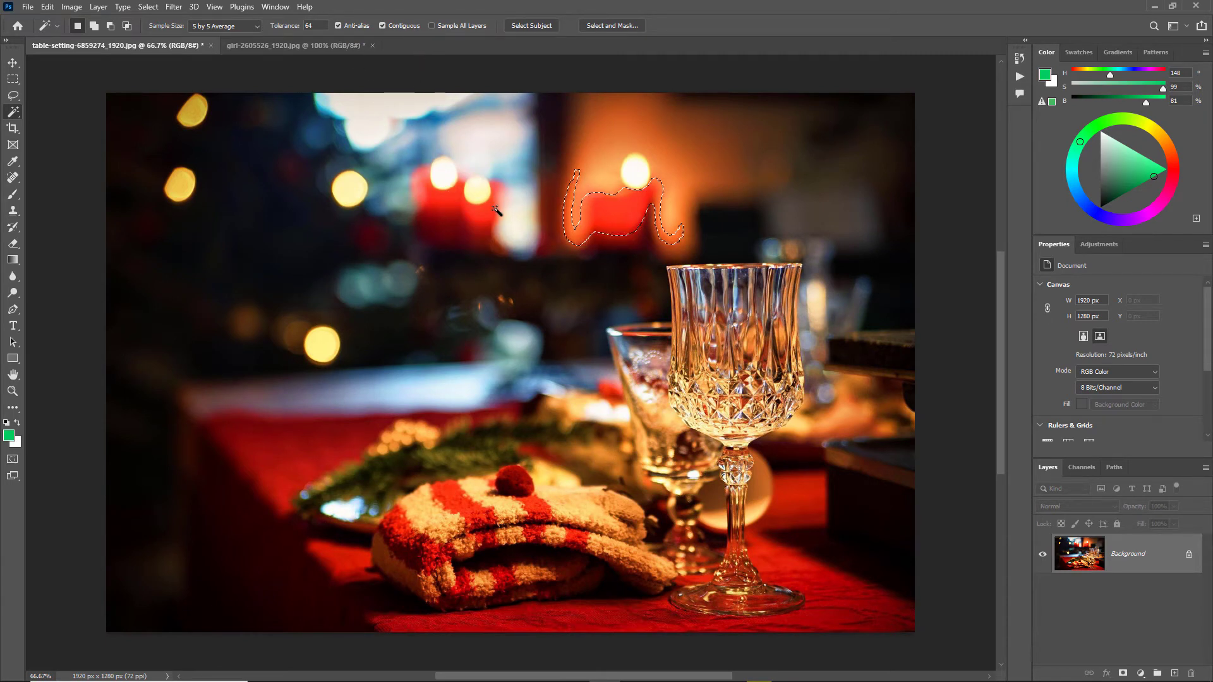
pyautogui.click(447, 207)
# Step: Select the left candles' red with Contiguous off, and again with Contiguous and Sample All Layers on
pyautogui.click(383, 26)
pyautogui.click(454, 196)
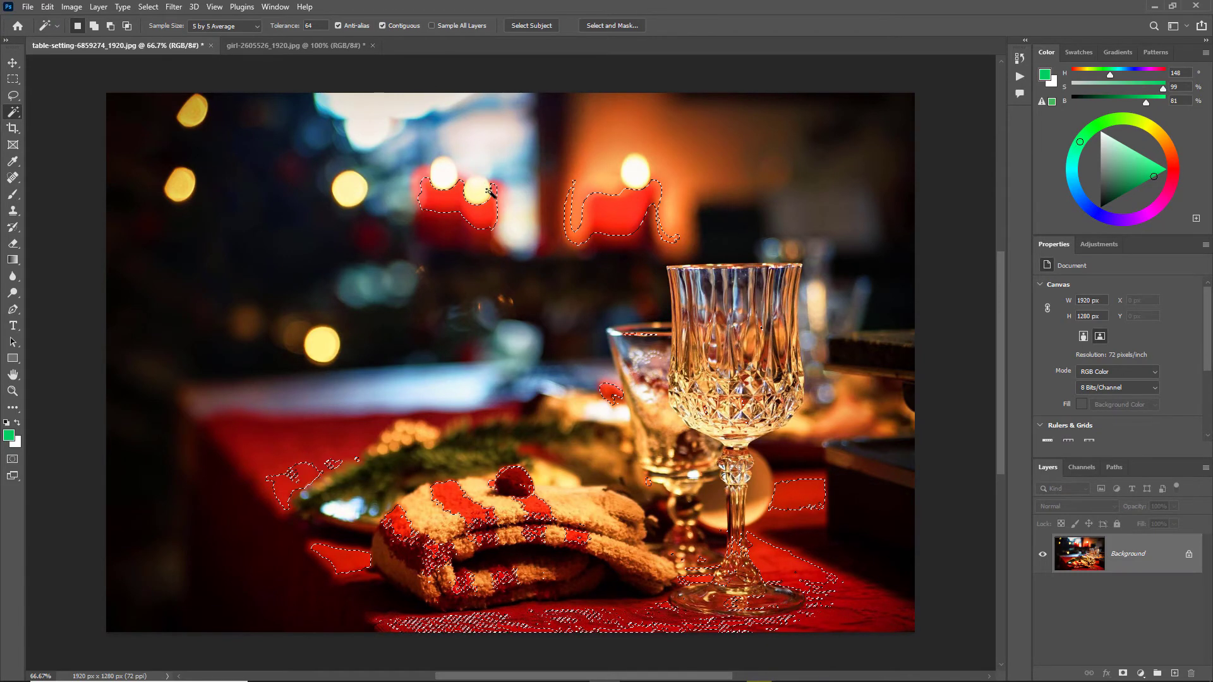
pyautogui.click(432, 25)
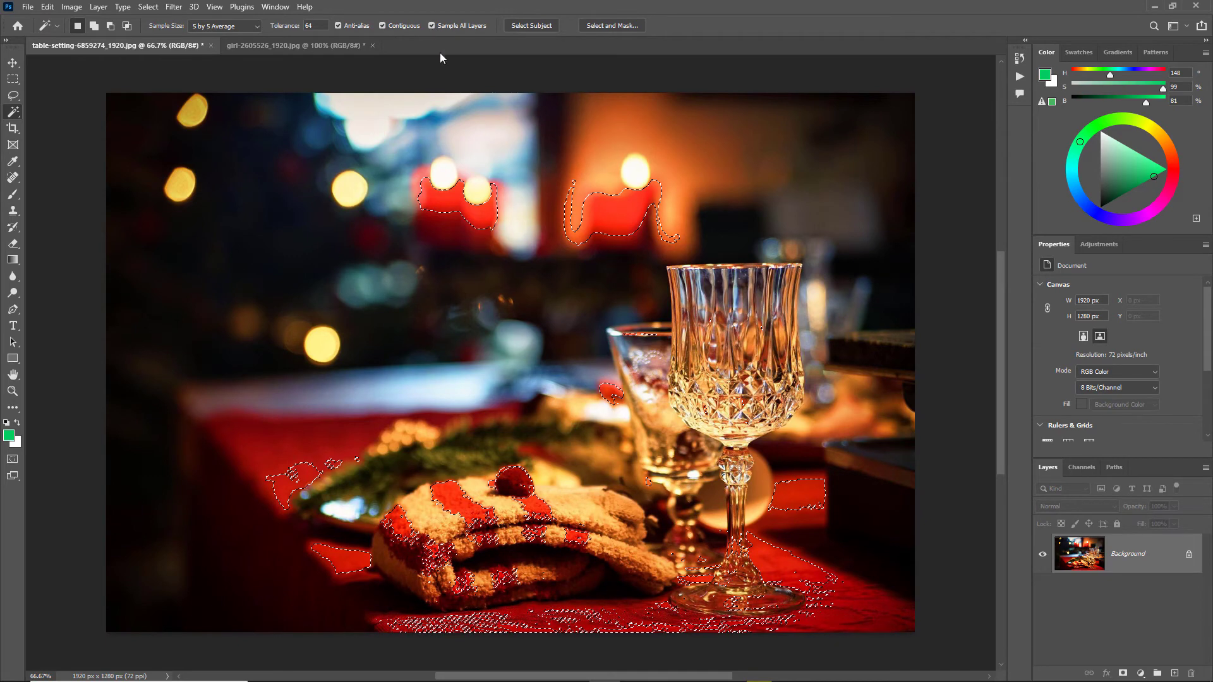
pyautogui.click(483, 219)
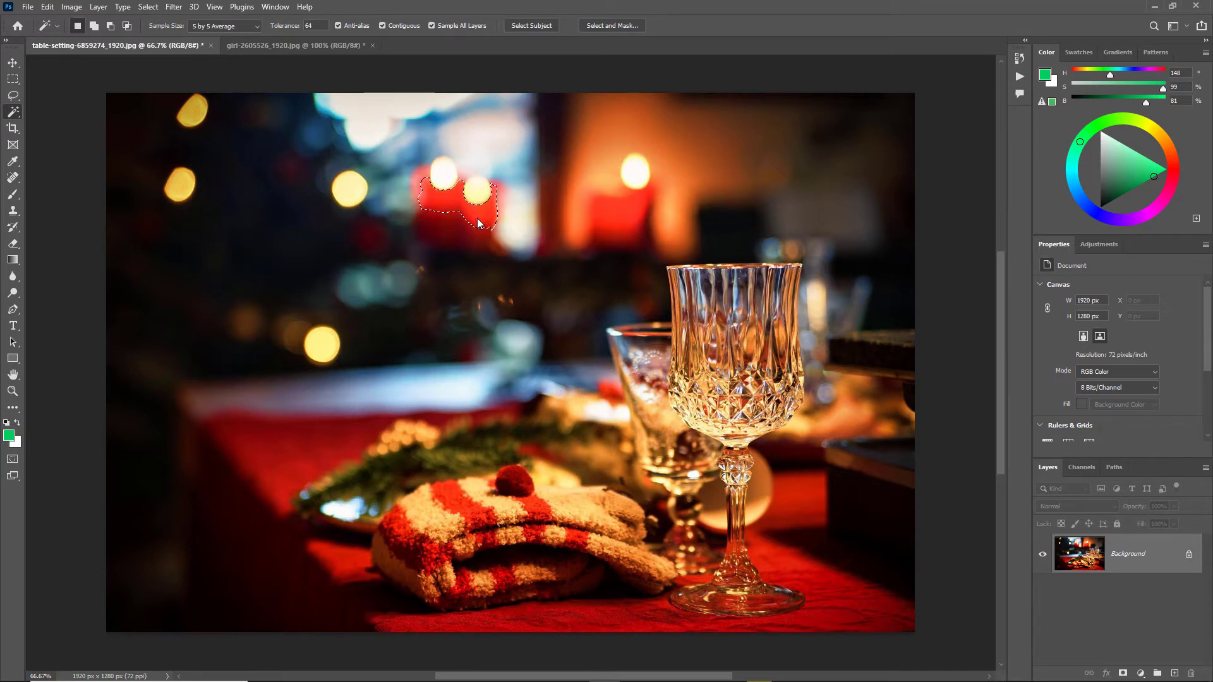
# Step: Turn off Sample All Layers, set tolerance to 32, and try selecting the right candle's red across the image with Contiguous off
pyautogui.click(433, 25)
pyautogui.click(383, 25)
pyautogui.write('32')
pyautogui.hotkey('ctrl', 'd')
pyautogui.click(621, 215)
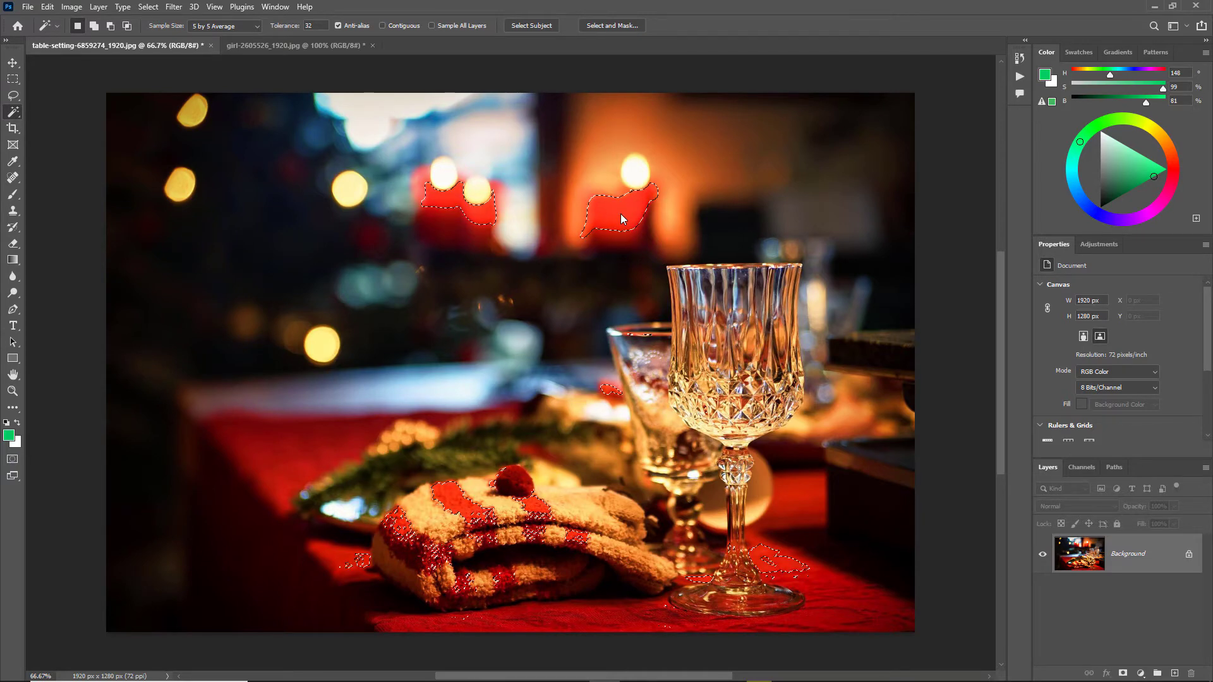
pyautogui.click(382, 25)
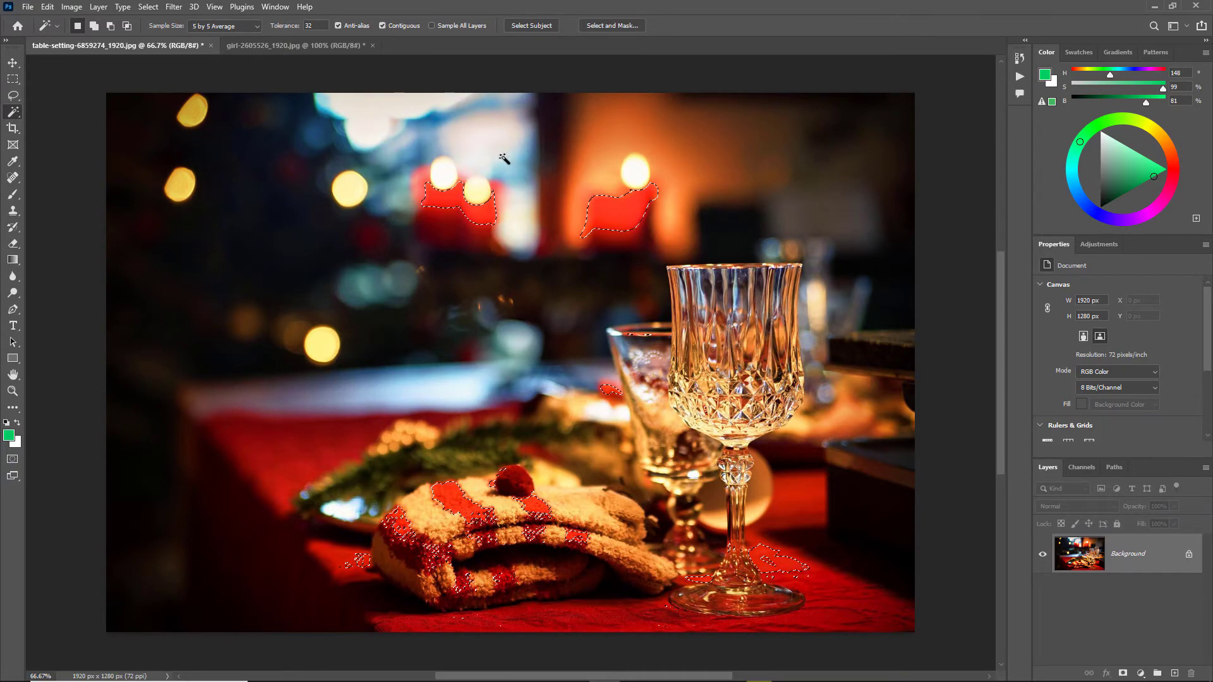
pyautogui.hotkey('ctrl', 'd')
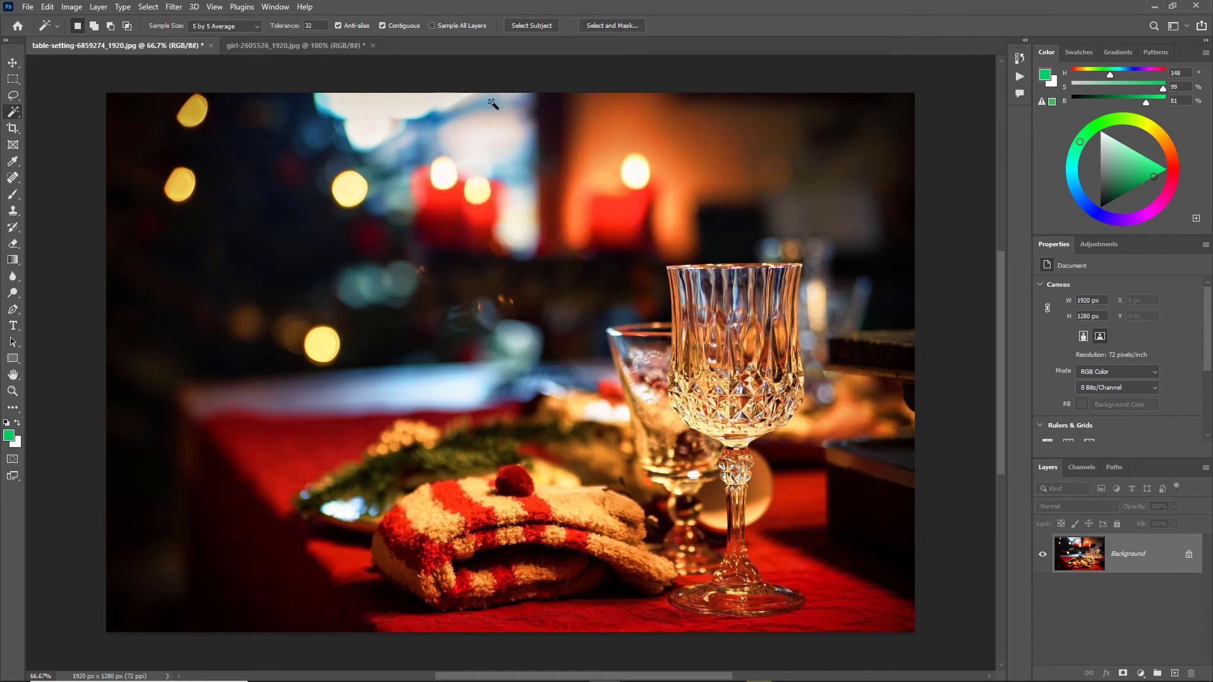
# Step: Reset all tools to their default settings
pyautogui.click(58, 26)
pyautogui.click(187, 51)
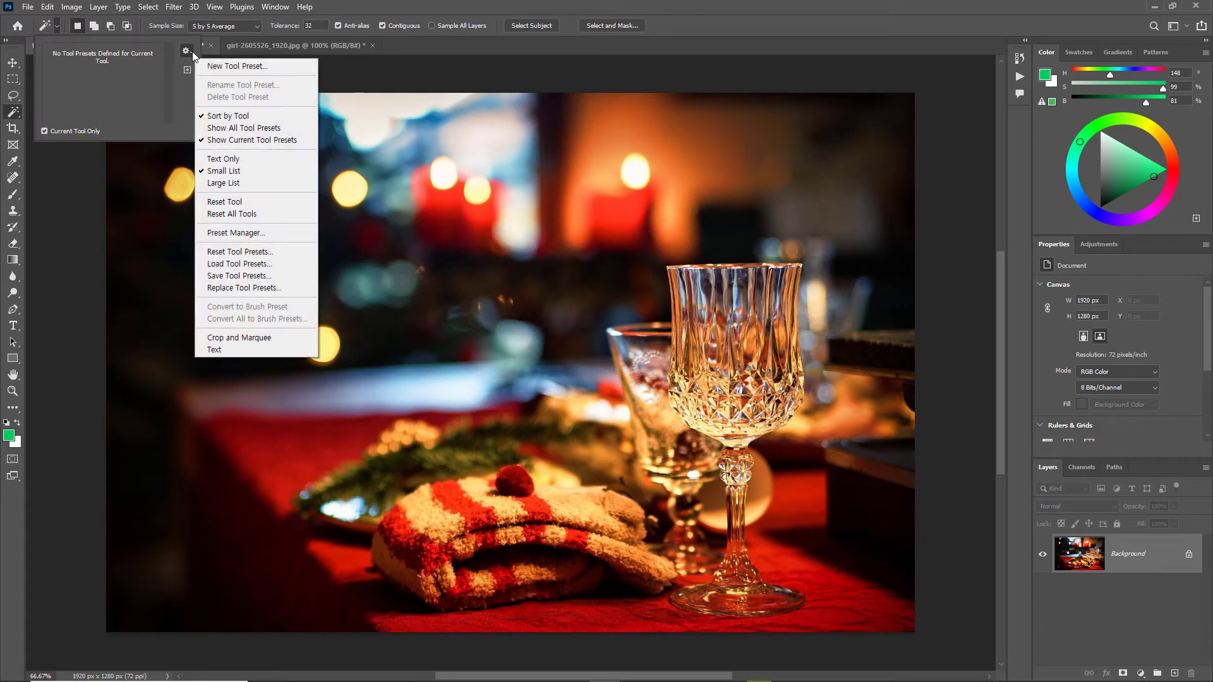
pyautogui.click(252, 216)
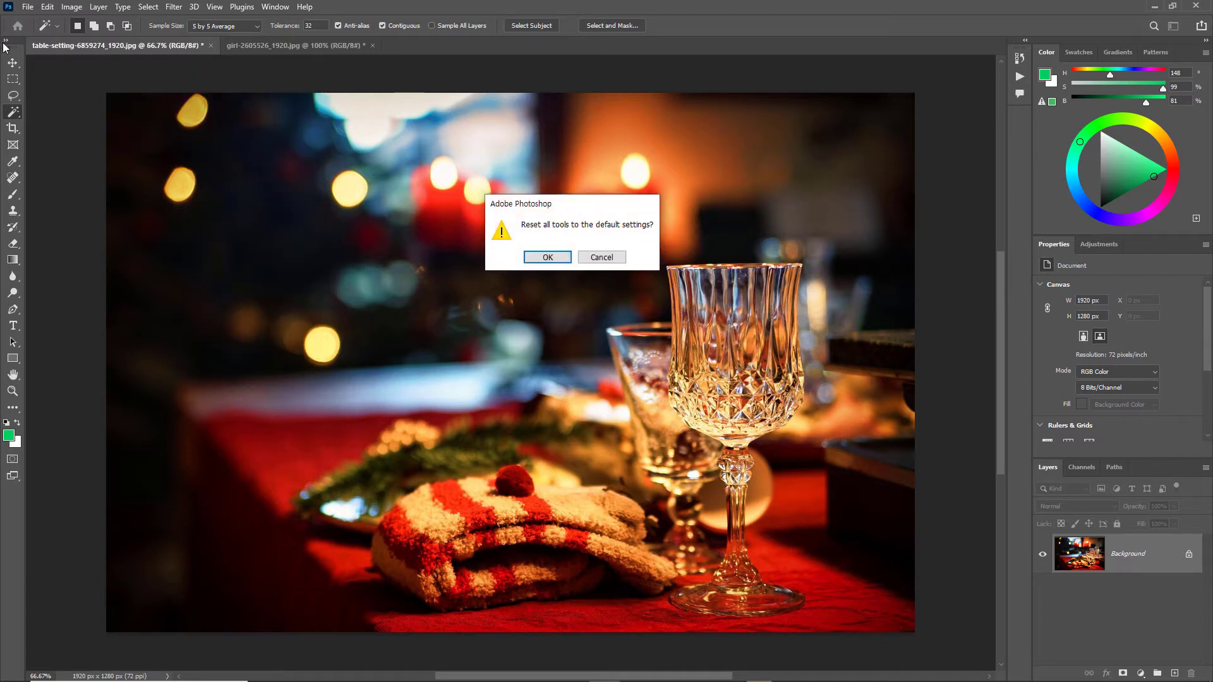
pyautogui.click(547, 258)
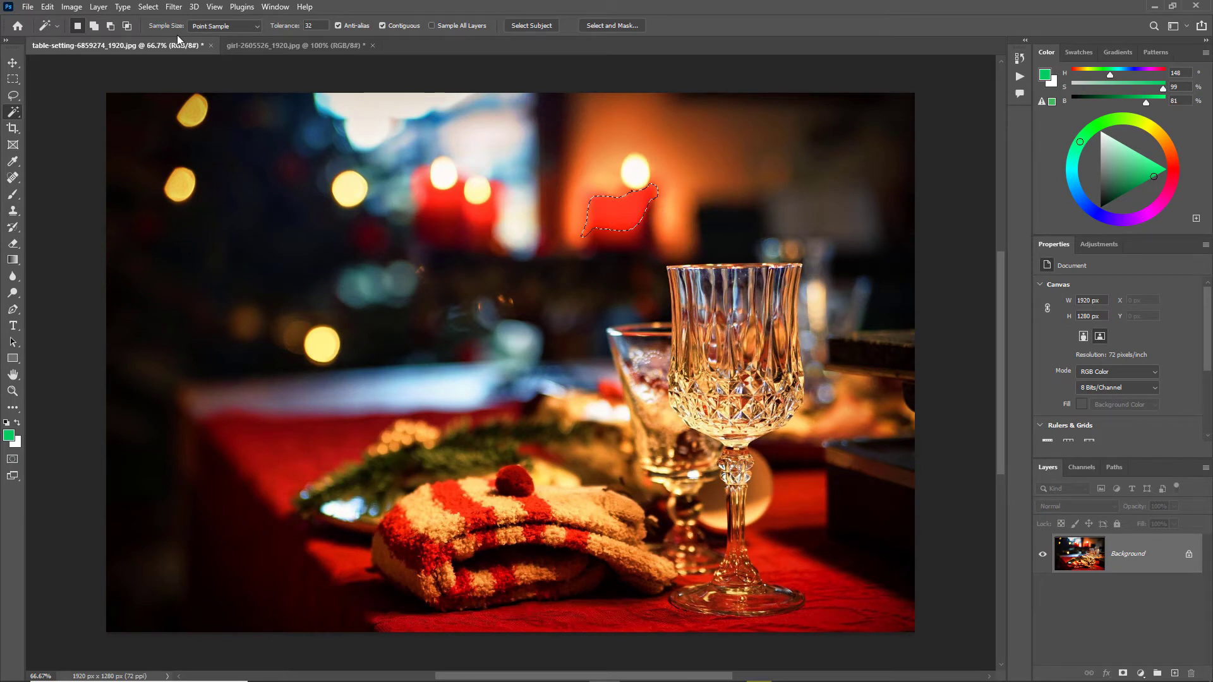
# Step: Expand the right red candle's selection twice with Grow
pyautogui.click(149, 7)
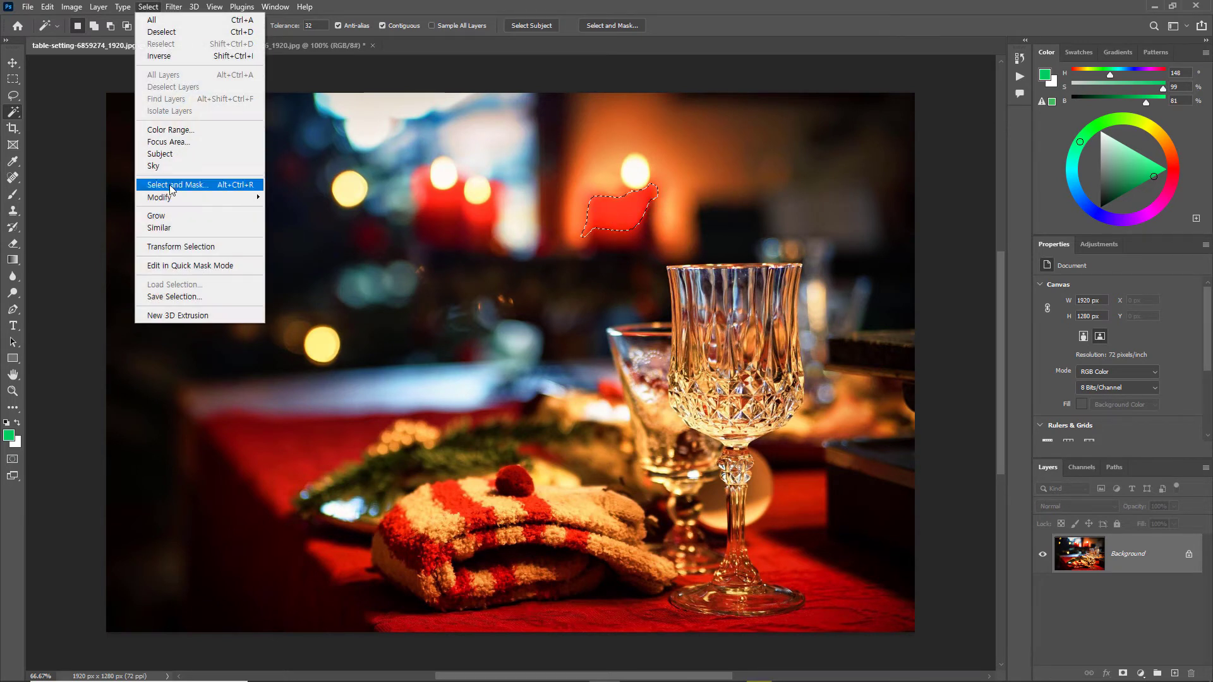
pyautogui.click(167, 215)
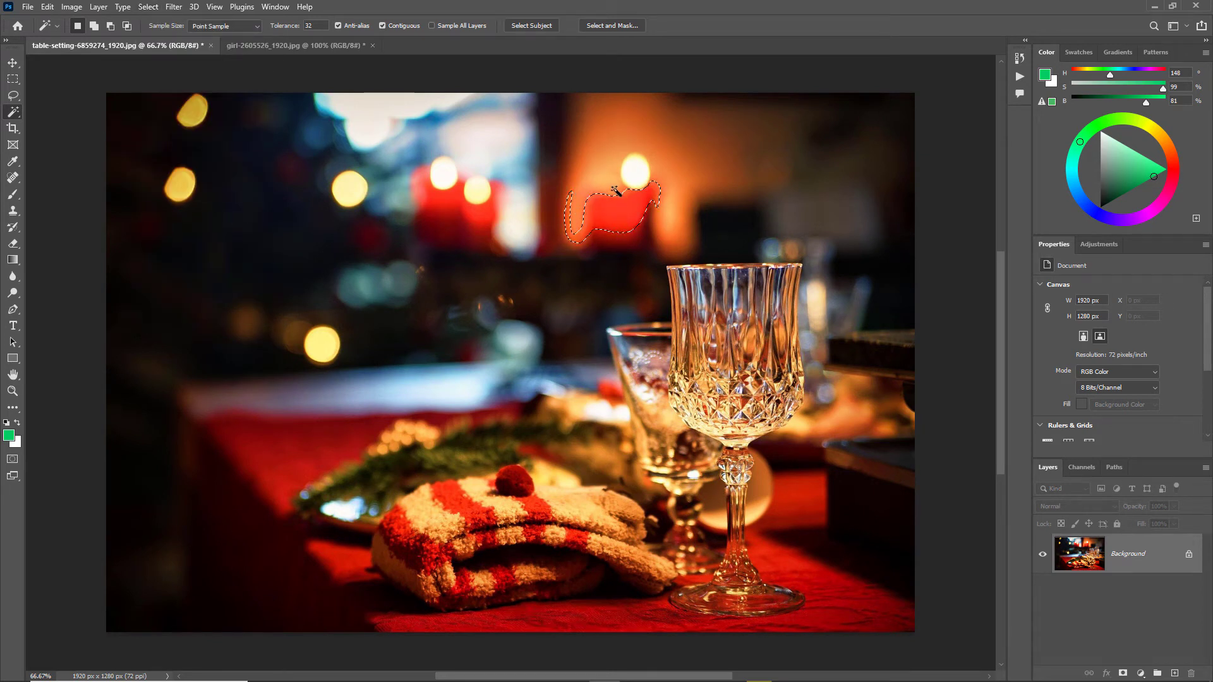
pyautogui.click(149, 7)
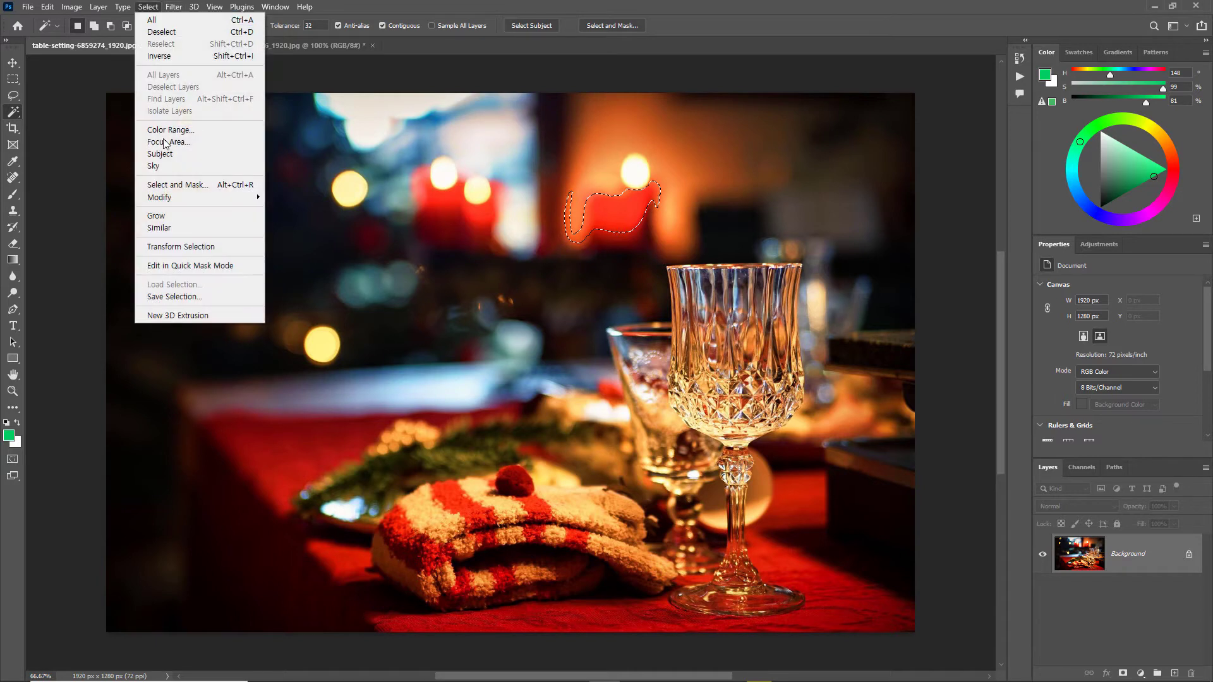
pyautogui.click(162, 215)
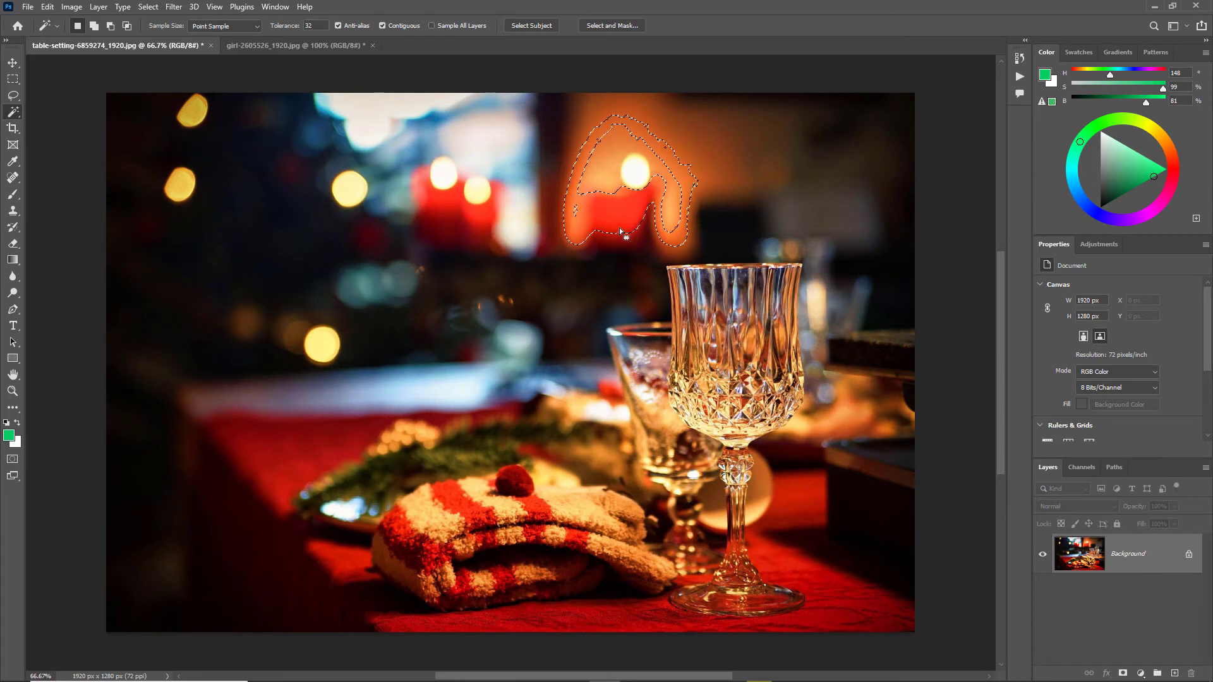
# Step: Reselect only the right red candle with the Magic Wand and extend the selection to similar colors throughout the image
pyautogui.hotkey('ctrl', 'd')
pyautogui.click(613, 217)
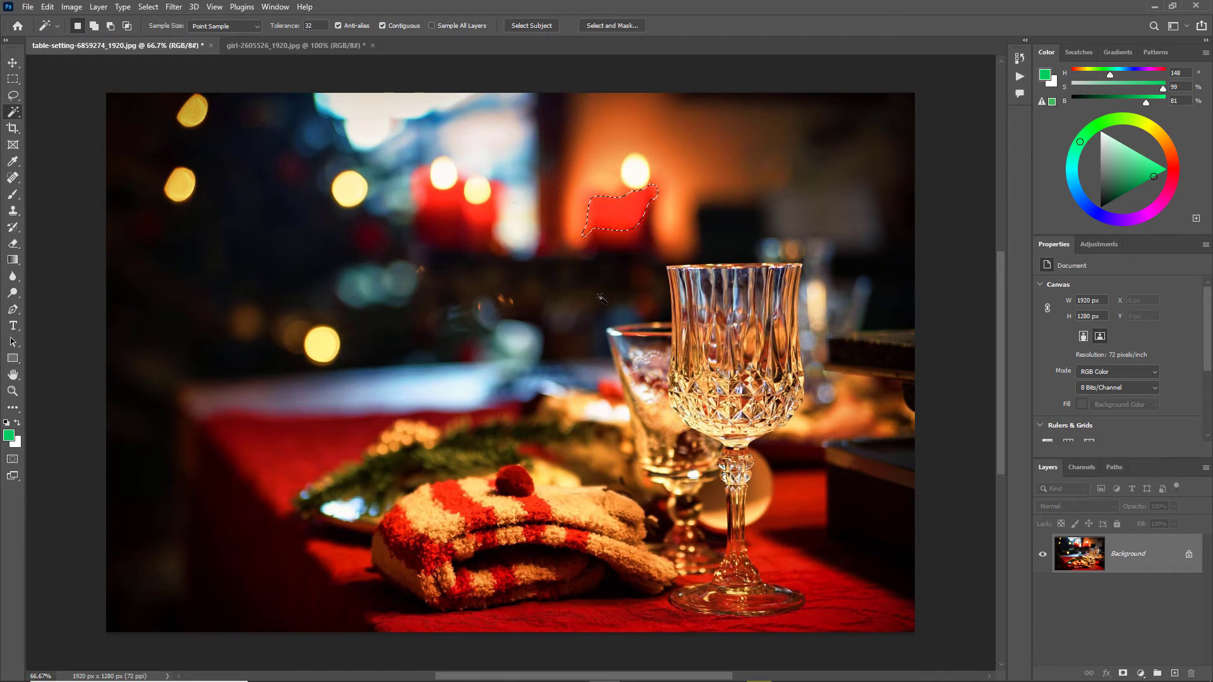
pyautogui.click(148, 6)
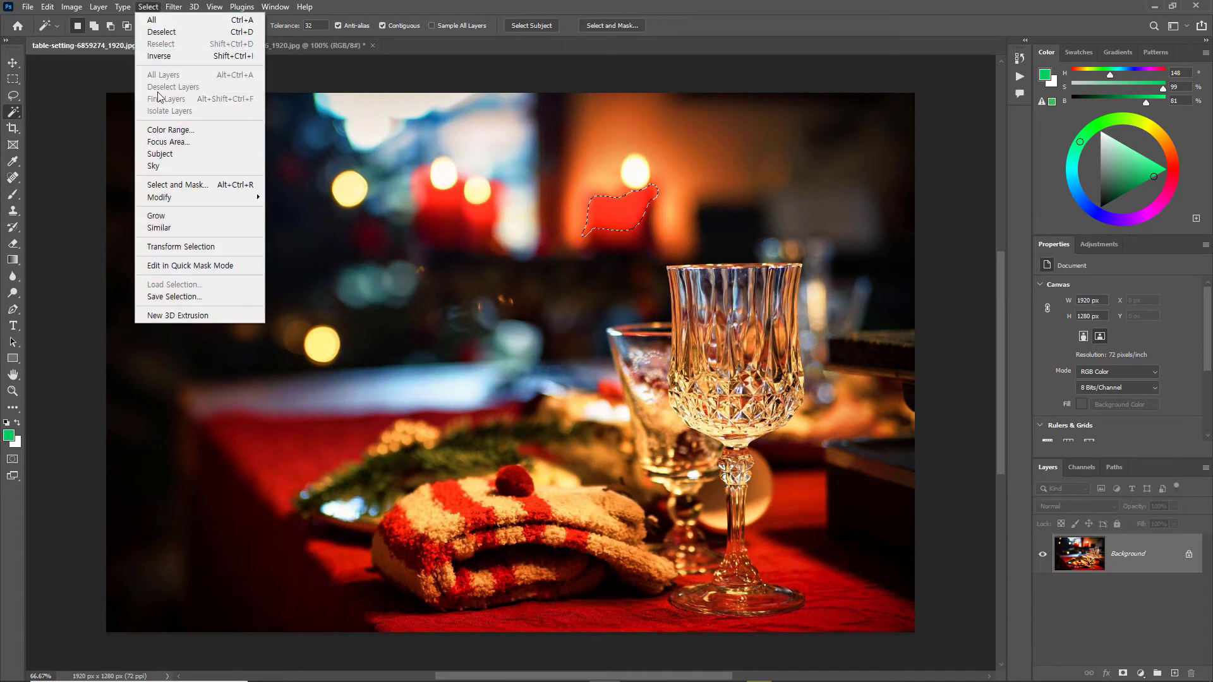
pyautogui.click(173, 231)
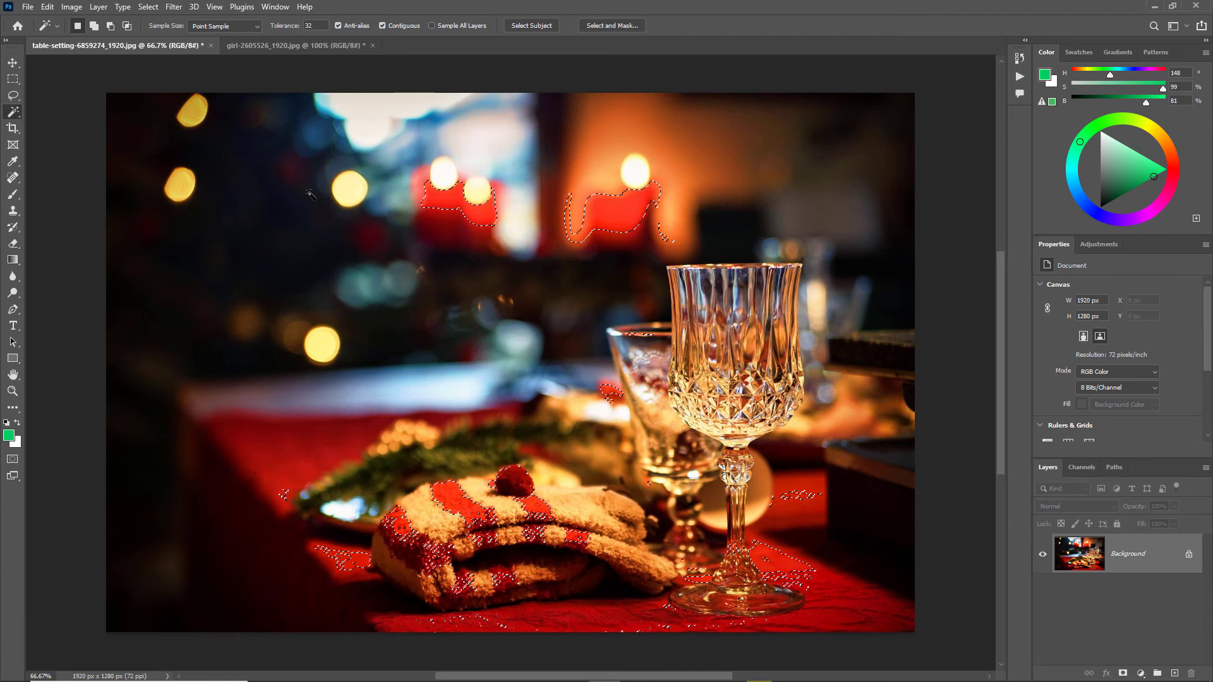
pyautogui.click(147, 7)
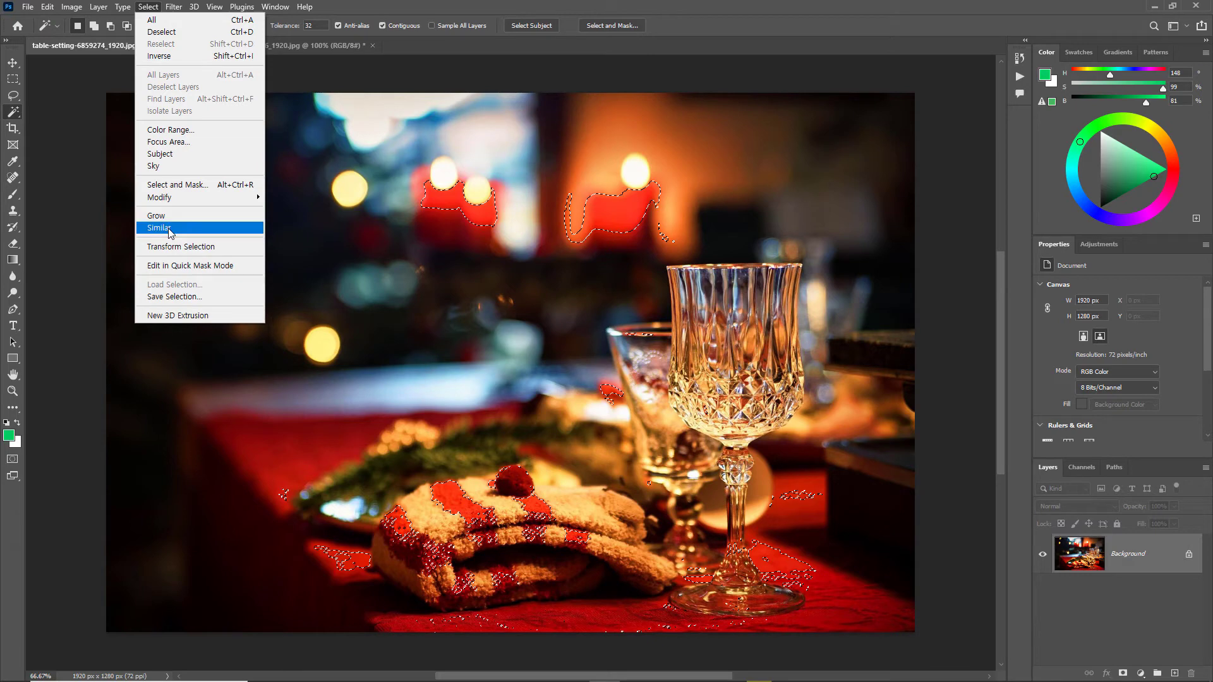
pyautogui.click(407, 8)
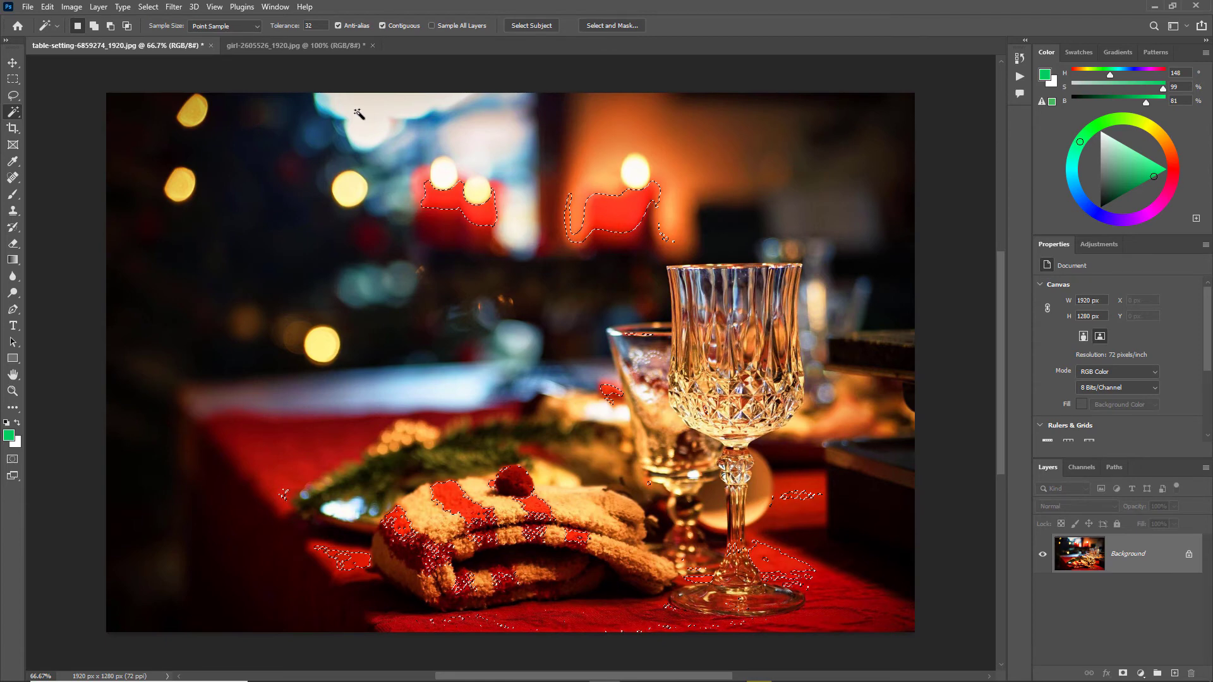
# Step: In girl-2605526_1920.jpg, select the forehead skin with the Magic Wand and expand the selection three times with Grow
pyautogui.click(328, 46)
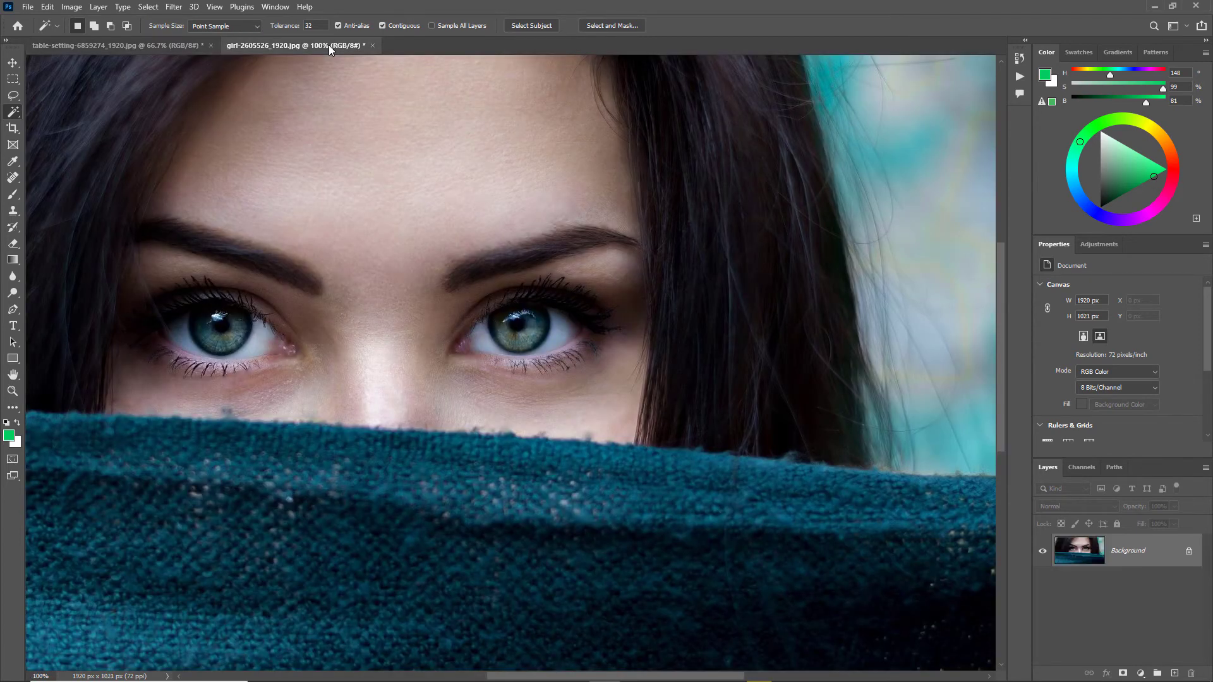
pyautogui.click(397, 187)
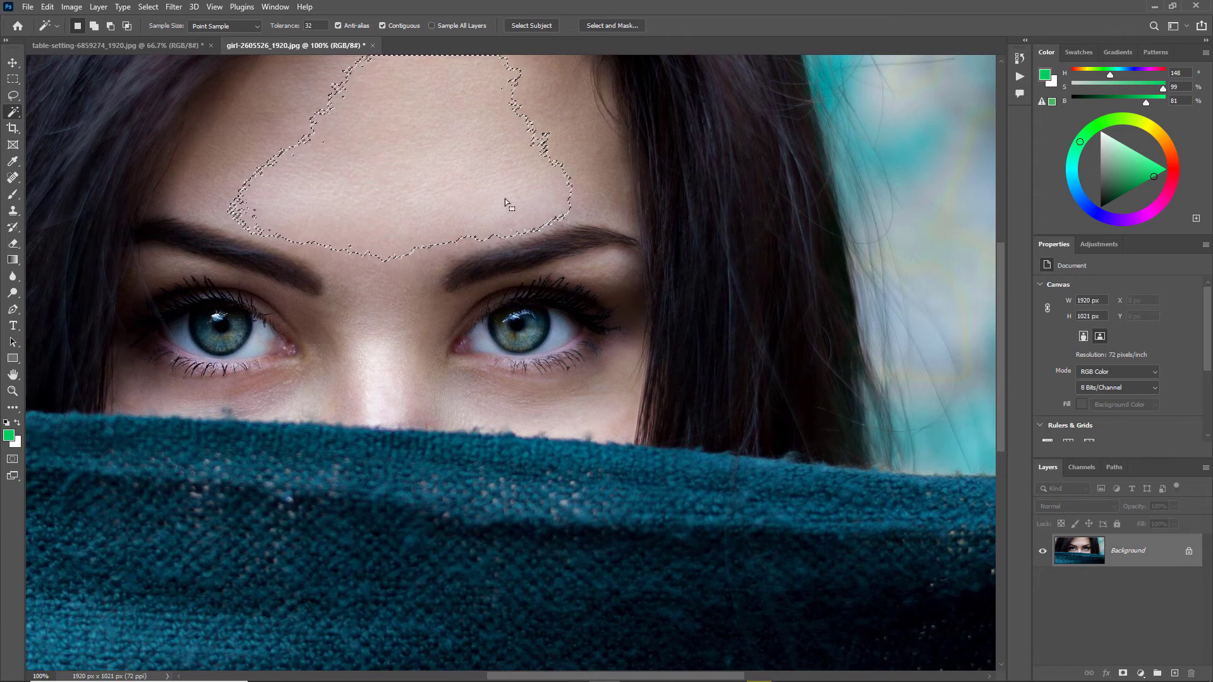
pyautogui.click(147, 6)
pyautogui.click(163, 218)
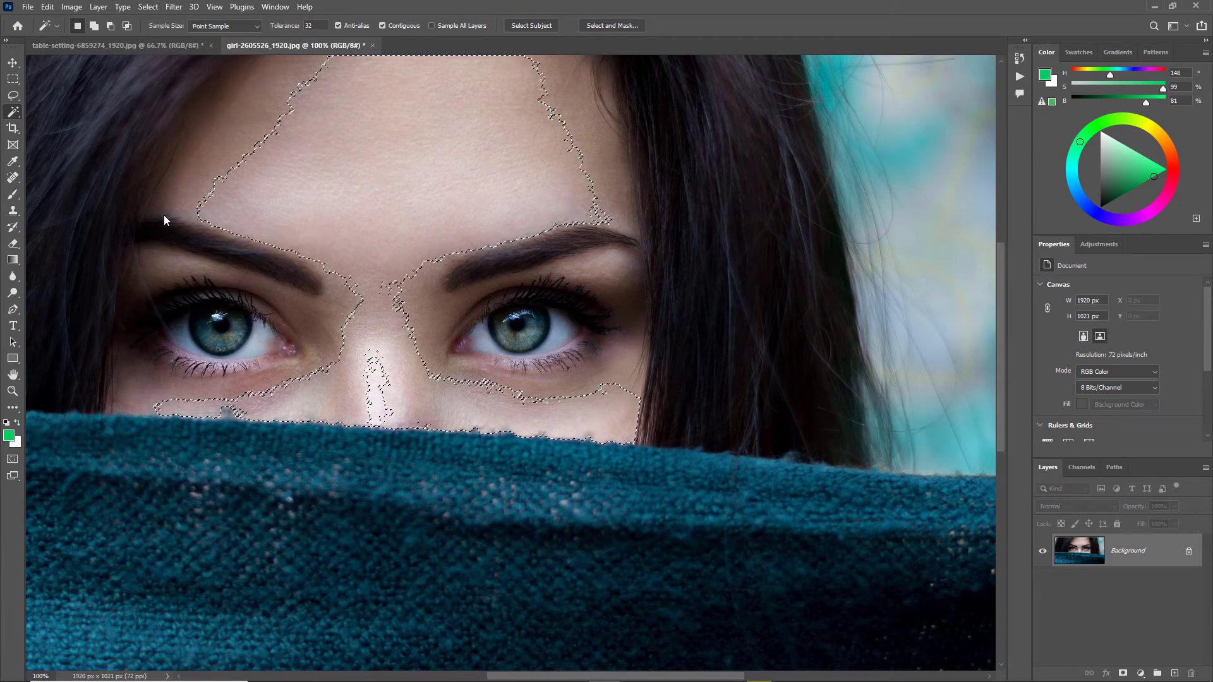
pyautogui.click(148, 7)
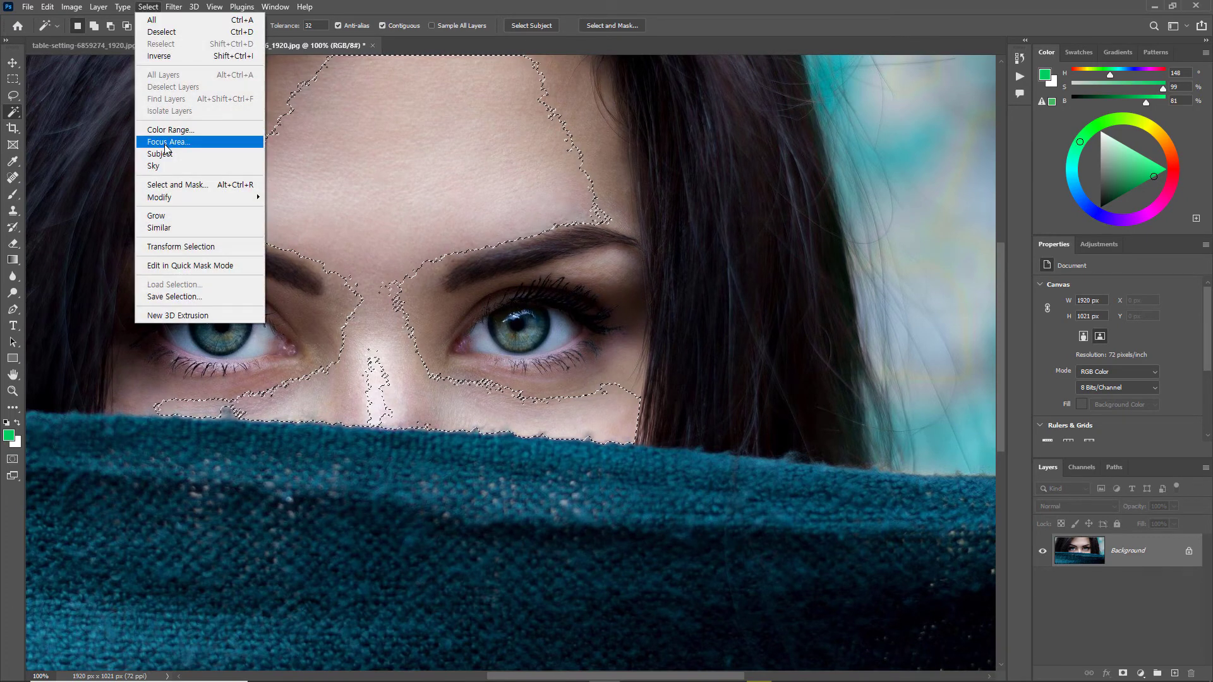
pyautogui.click(166, 217)
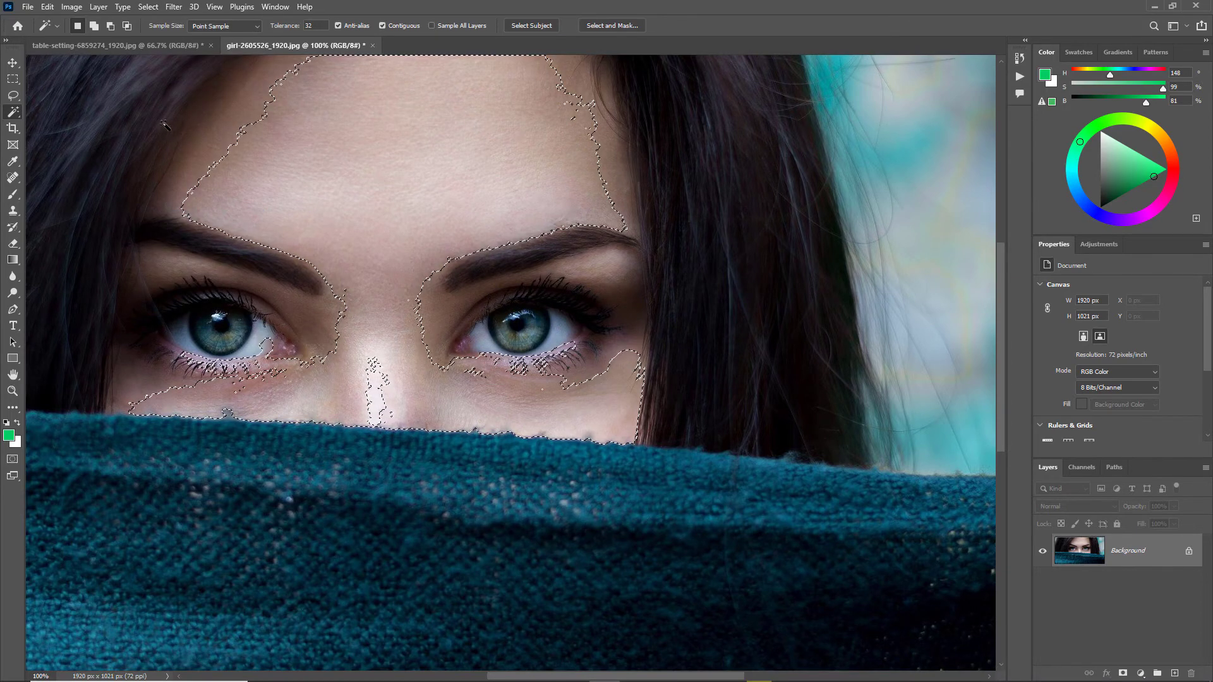
pyautogui.click(142, 7)
pyautogui.click(161, 217)
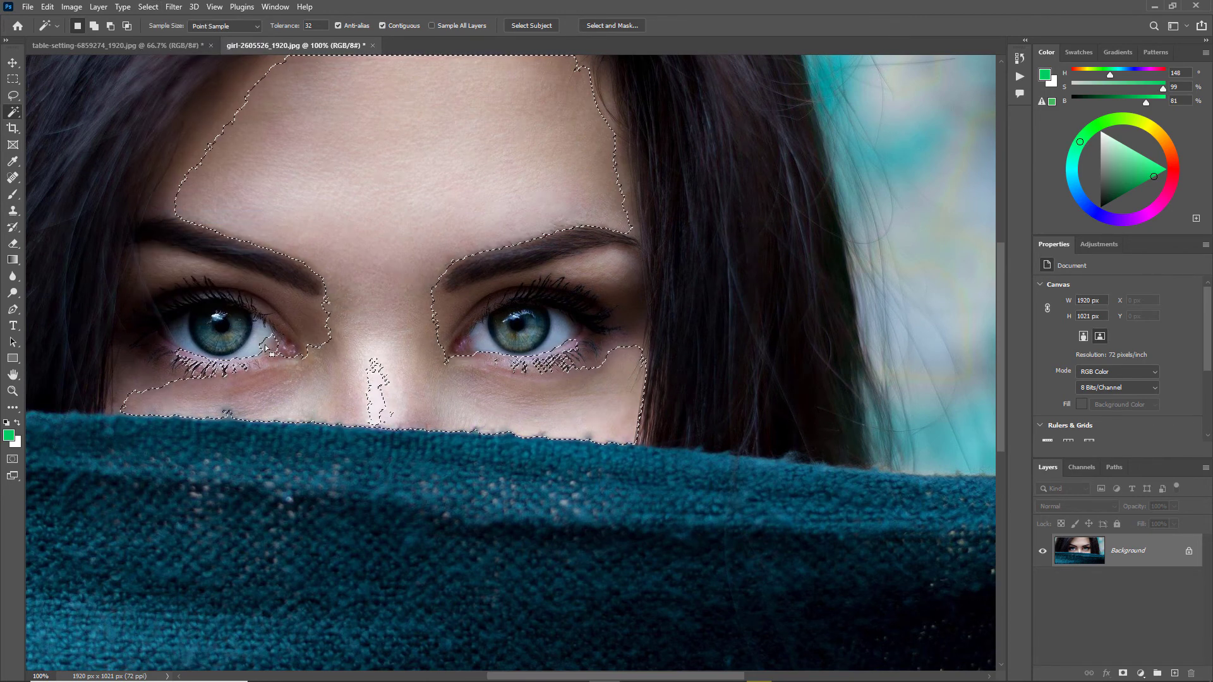
# Step: Subtract the stray selected patches at the inner and outer corners of the eyes with the Lasso tool
pyautogui.click(13, 96)
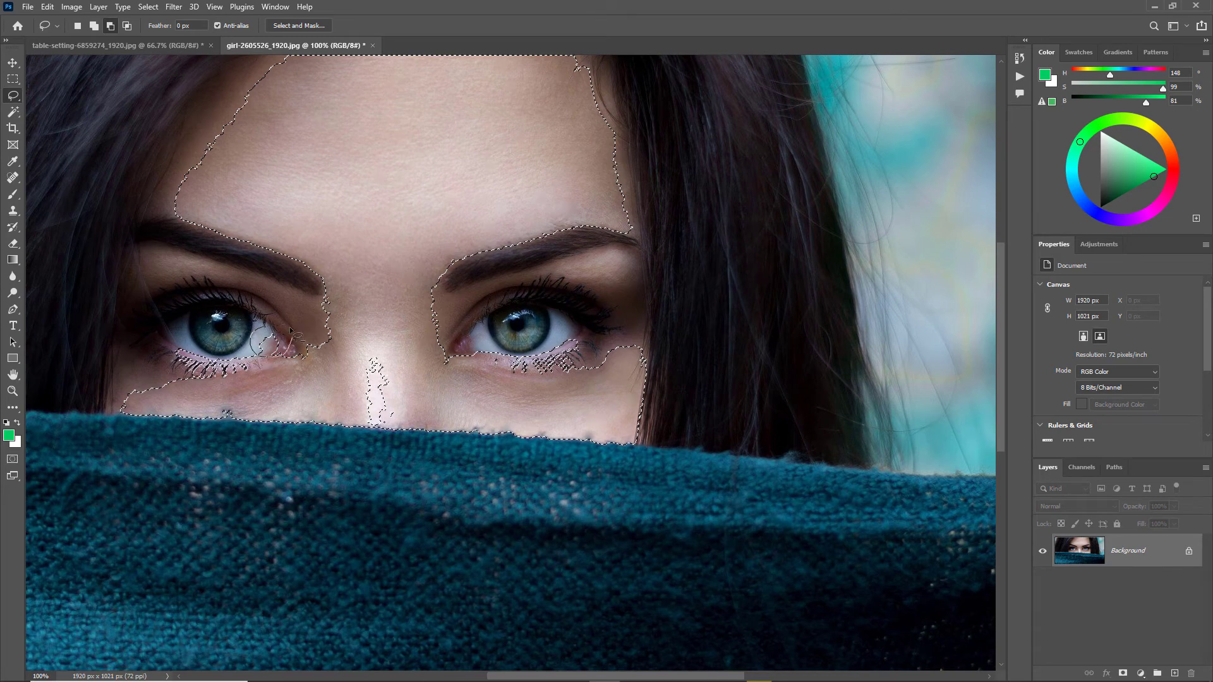
pyautogui.press('alt')
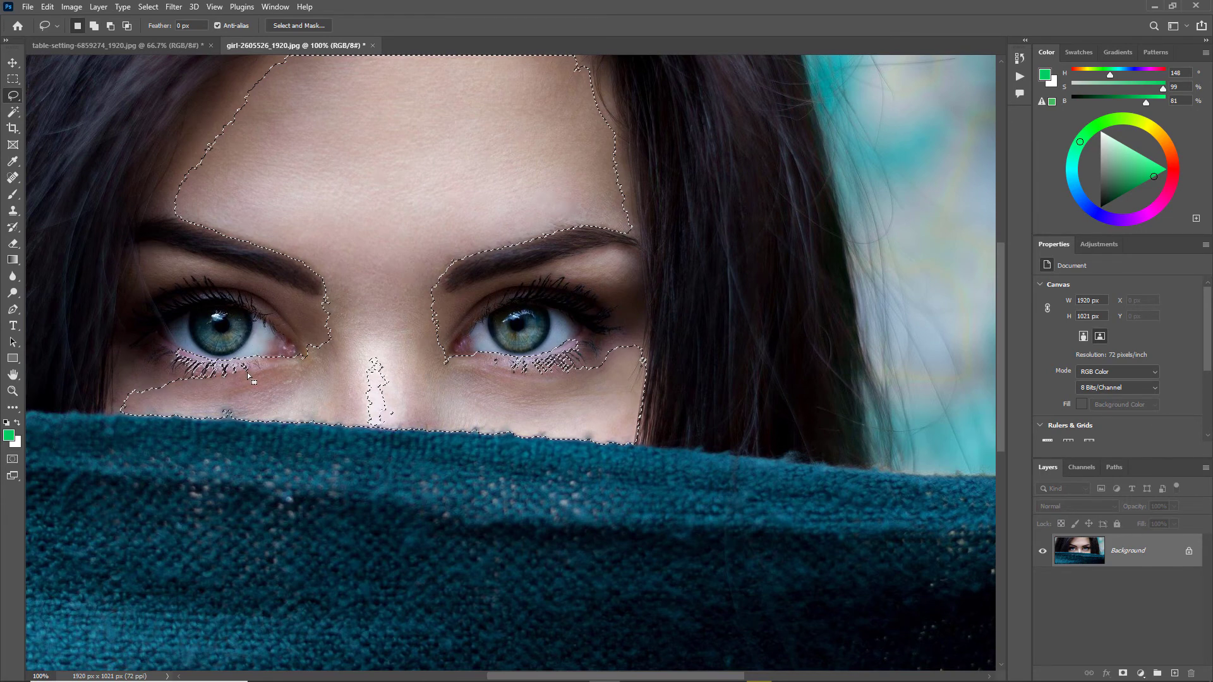
pyautogui.press('alt')
pyautogui.moveTo(209, 341); pyautogui.dragTo(190, 349)
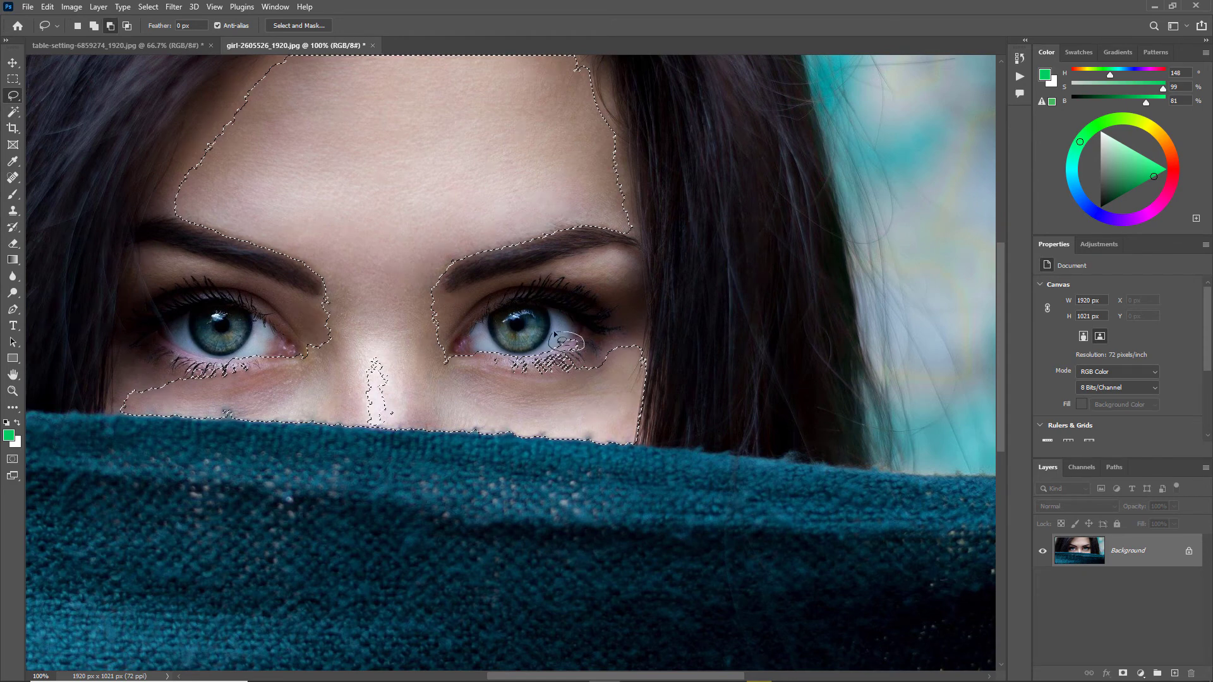
pyautogui.moveTo(555, 334); pyautogui.dragTo(551, 338)
# Step: Add the skin above both eyes and the unselected highlight on the nose to the selection with the Lasso tool
pyautogui.press('shift')
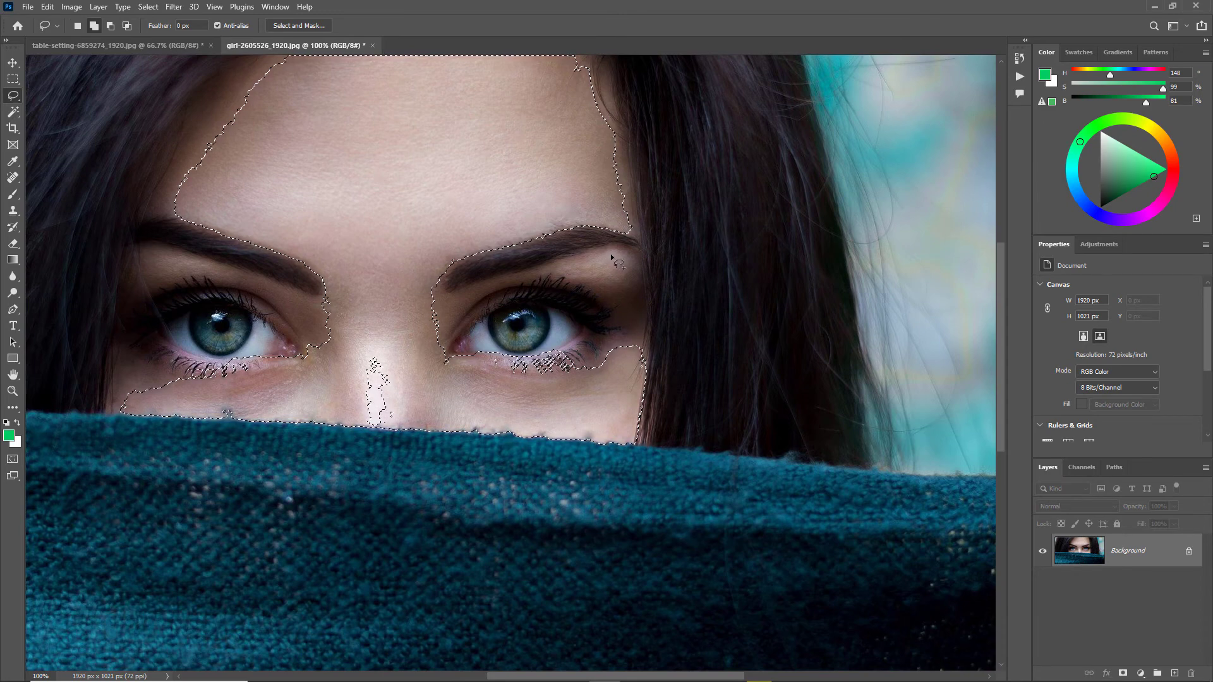
pyautogui.moveTo(612, 258)
pyautogui.mouseDown()
pyautogui.moveTo(578, 265)
pyautogui.moveTo(614, 287)
pyautogui.moveTo(633, 284)
pyautogui.moveTo(613, 255)
pyautogui.mouseUp()
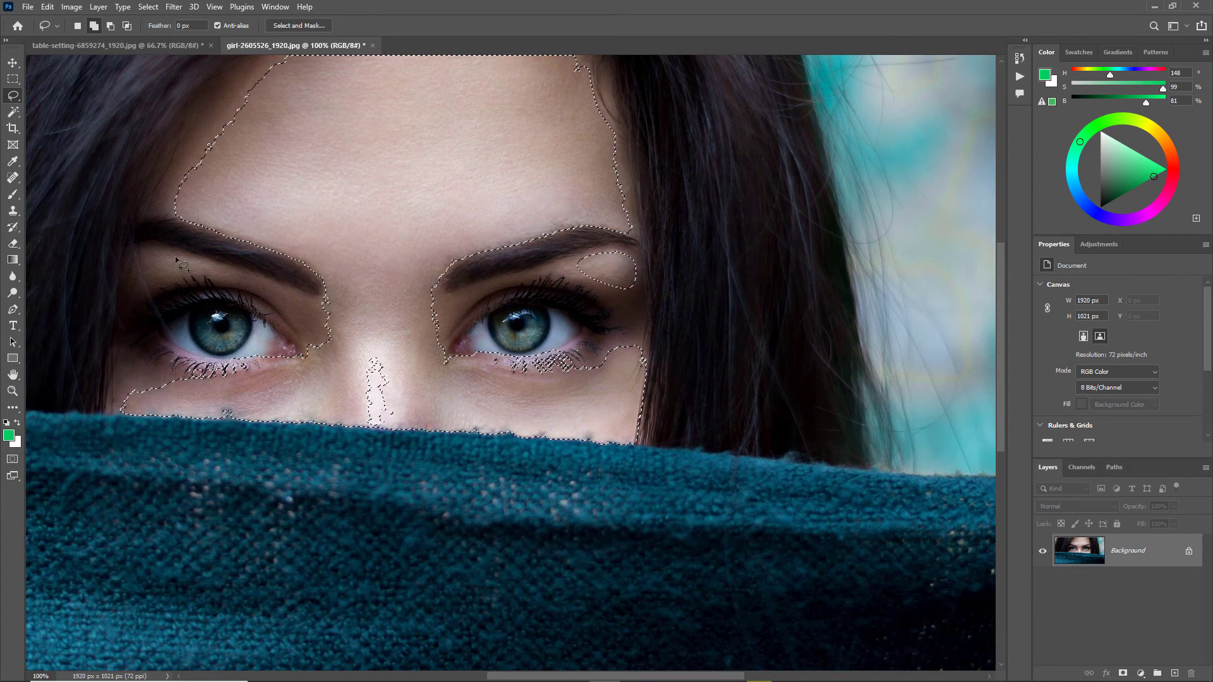
pyautogui.moveTo(159, 278); pyautogui.dragTo(182, 265)
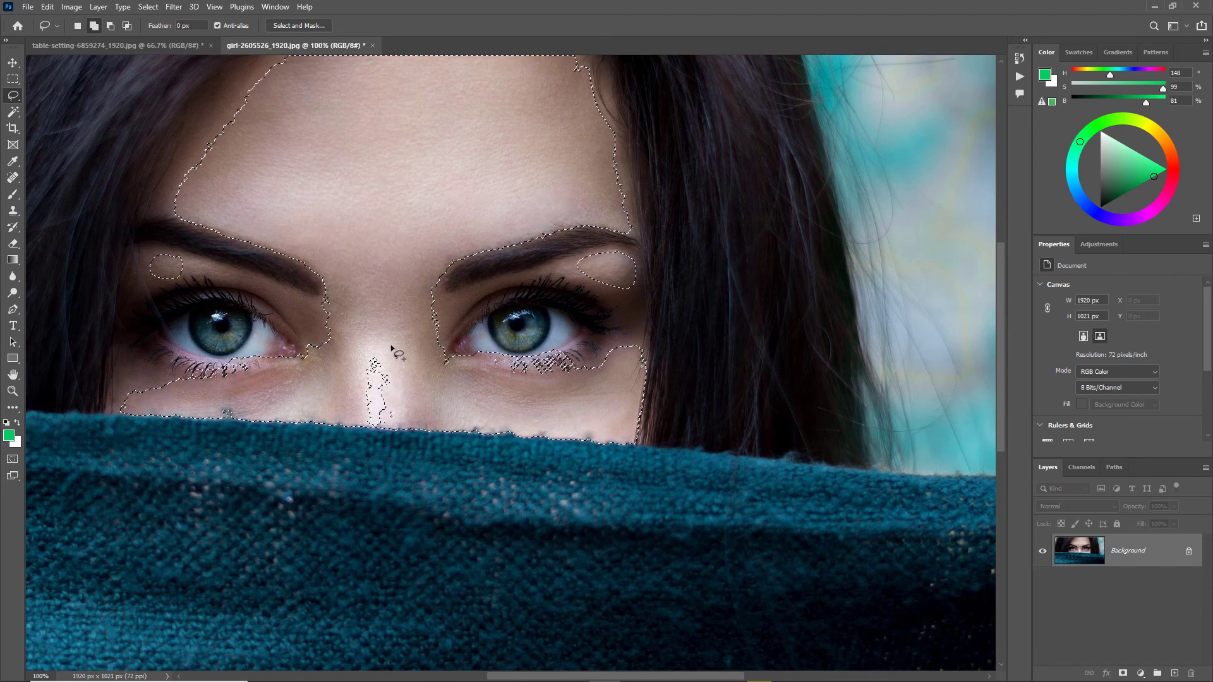
pyautogui.moveTo(375, 345)
pyautogui.mouseDown()
pyautogui.moveTo(356, 404)
pyautogui.moveTo(385, 426)
pyautogui.moveTo(397, 356)
pyautogui.moveTo(375, 345)
pyautogui.mouseUp()
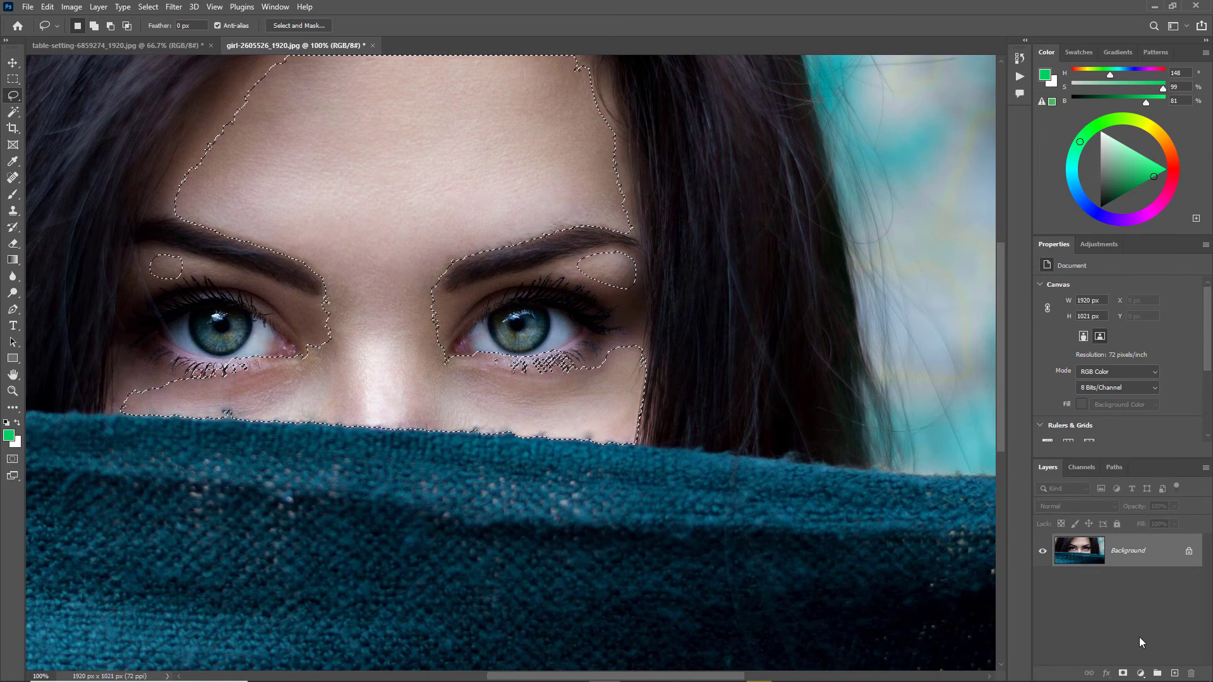
# Step: Add a Hue/Saturation adjustment layer limited to the selected skin and set its hue to +28
pyautogui.click(1140, 674)
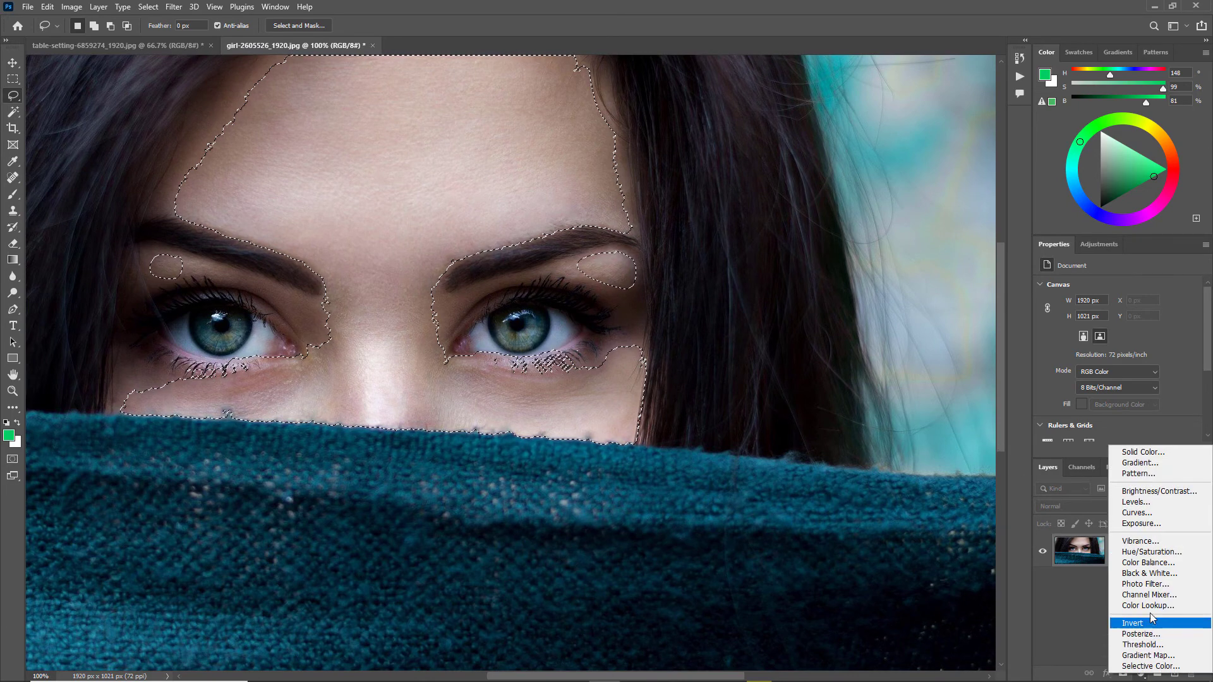
pyautogui.click(1167, 553)
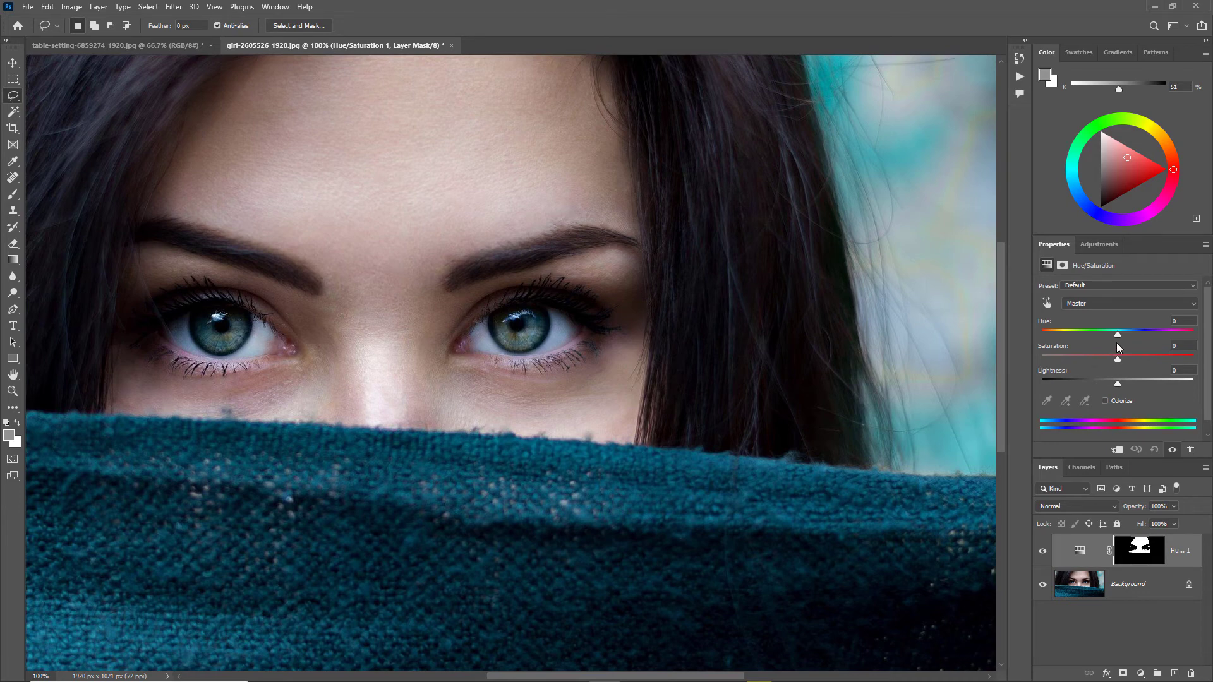
pyautogui.moveTo(1117, 335)
pyautogui.mouseDown()
pyautogui.moveTo(1095, 336)
pyautogui.moveTo(1138, 345)
pyautogui.mouseUp()
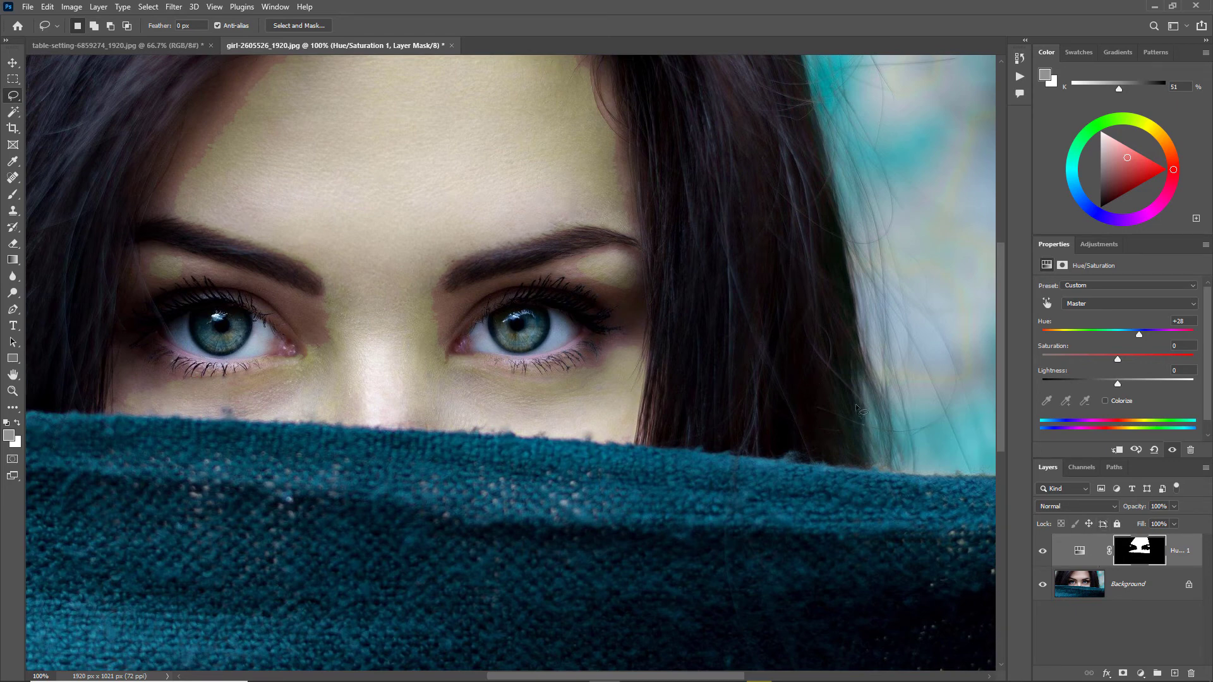
# Step: Feather the Hue/Saturation layer's mask by about 177.3 px to soften its edges
pyautogui.click(1140, 548)
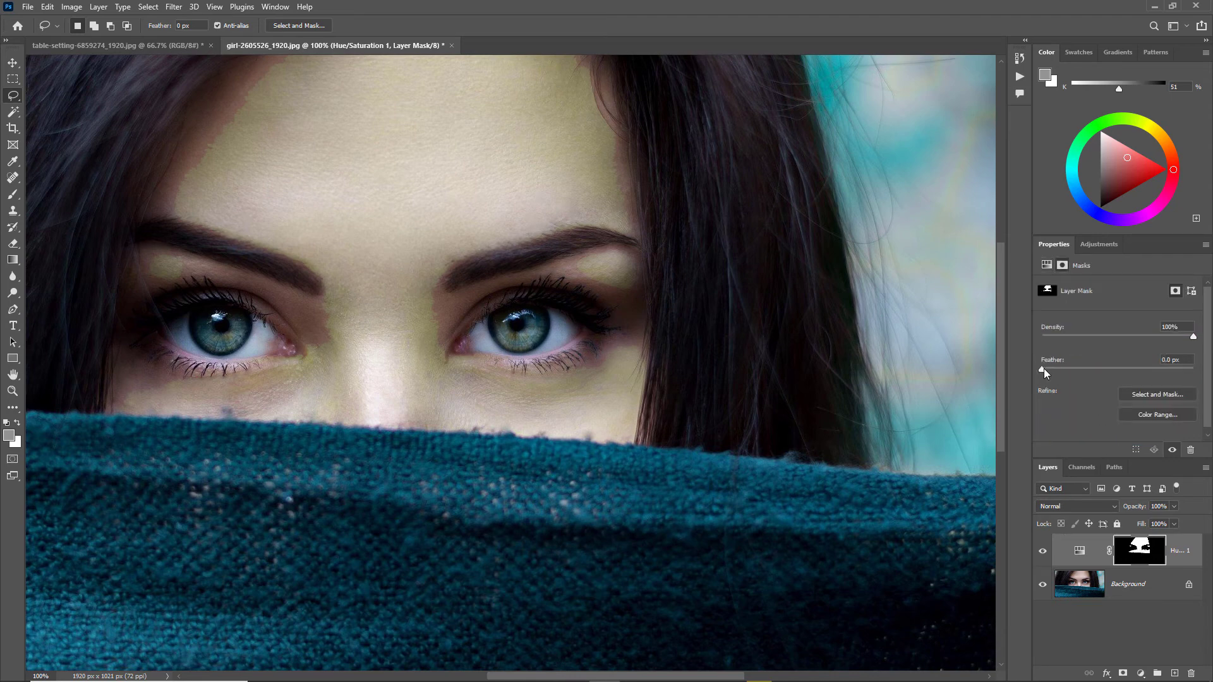
pyautogui.moveTo(1093, 369); pyautogui.dragTo(1160, 368)
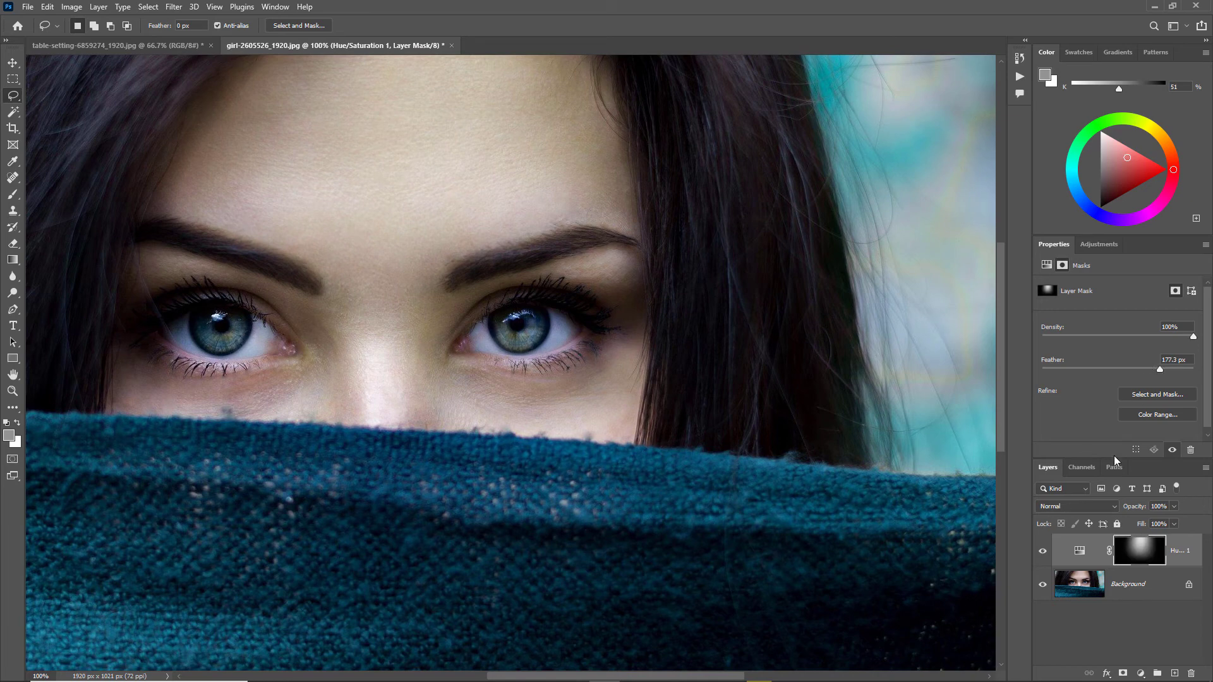
# Step: Turn on Colorize for the Hue/Saturation adjustment and set its hue to 57
pyautogui.click(1080, 551)
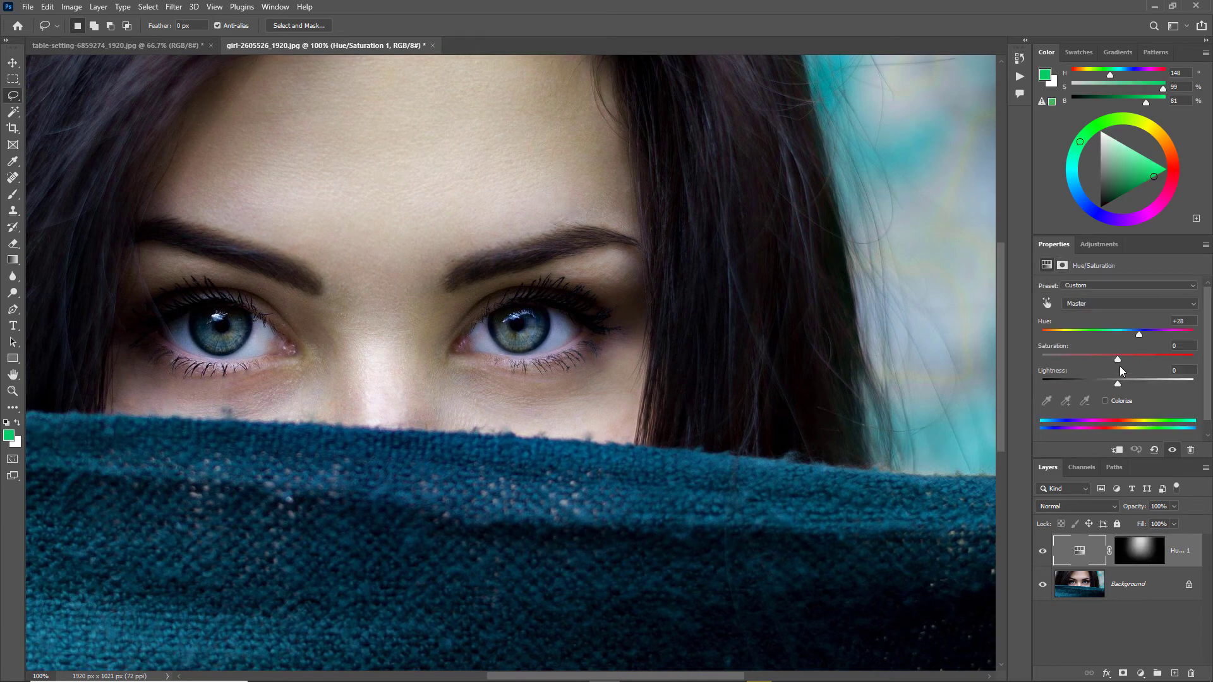
pyautogui.moveTo(1140, 333); pyautogui.dragTo(1067, 337)
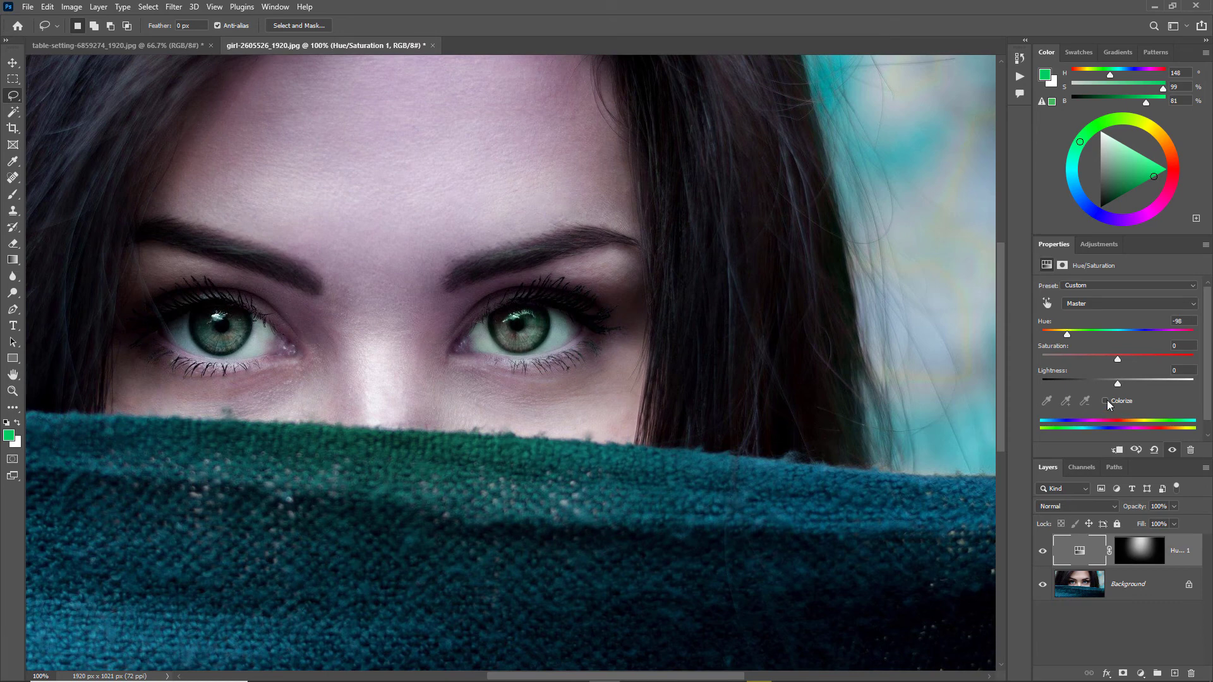
pyautogui.click(1106, 401)
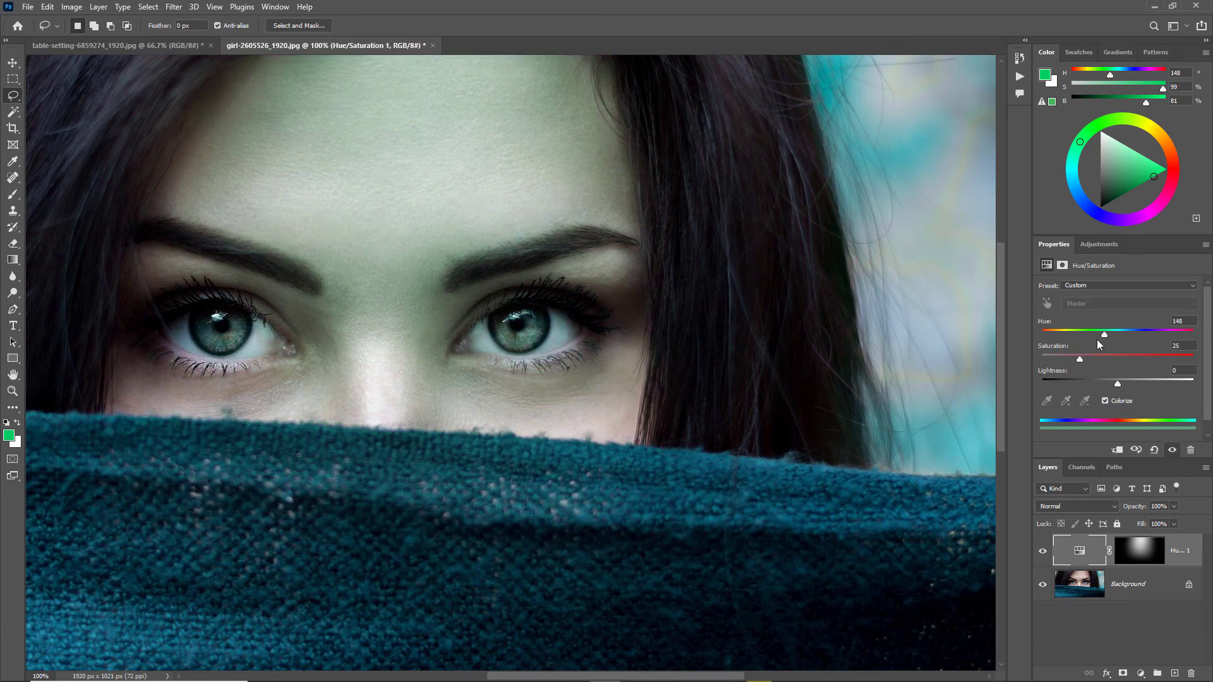
pyautogui.moveTo(1105, 334); pyautogui.dragTo(1067, 337)
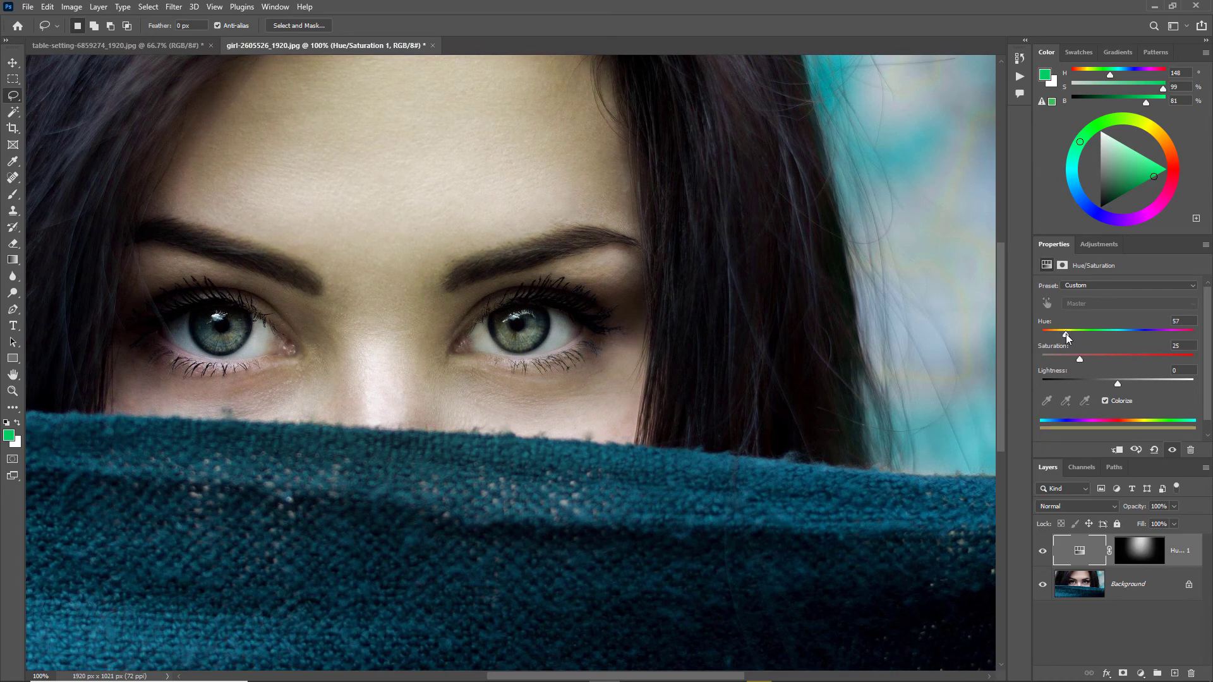
# Step: Compare the portrait with and without the Hue/Saturation adjustment
pyautogui.click(1172, 451)
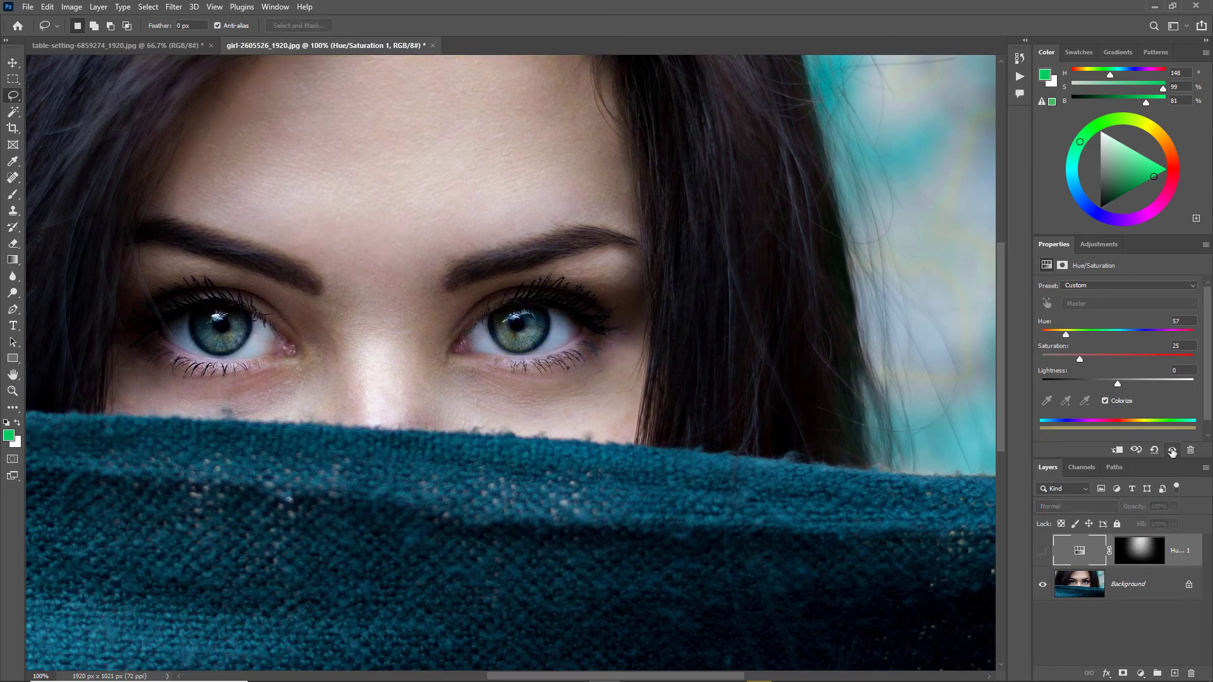
pyautogui.click(1172, 451)
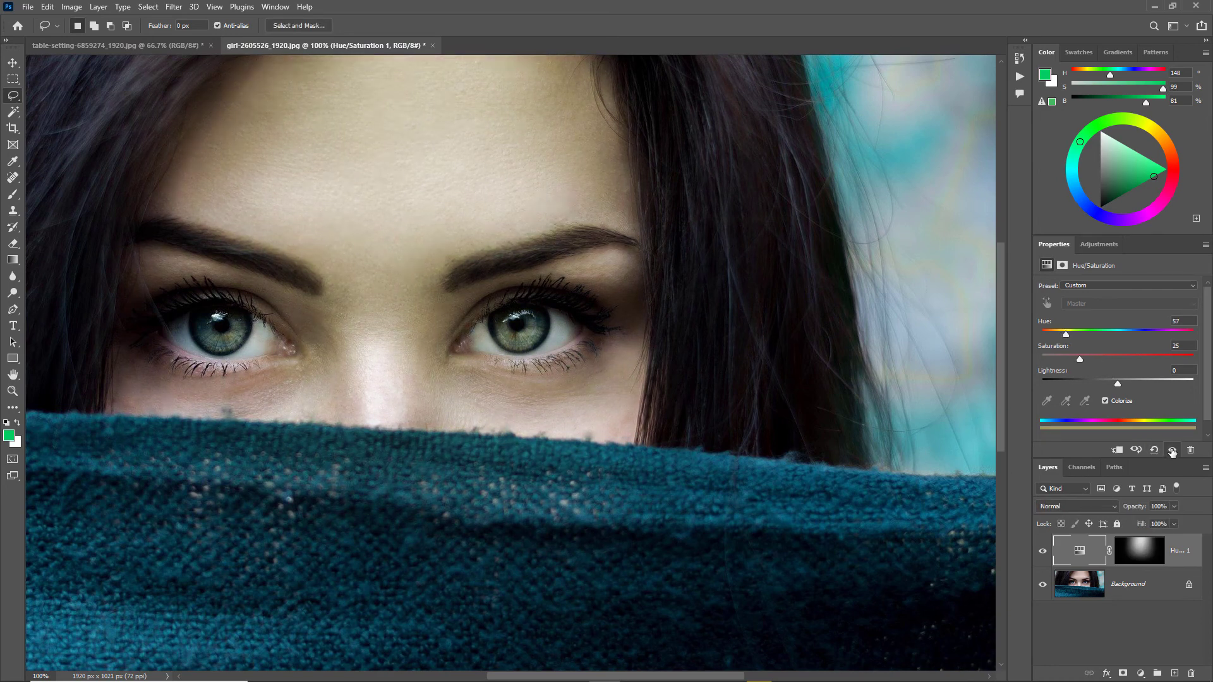
pyautogui.click(1172, 450)
pyautogui.click(1173, 451)
# Step: Set the adjustment's hue to 272 and lightness to +23, and compare the portrait with and without it
pyautogui.moveTo(1077, 335); pyautogui.dragTo(1164, 345)
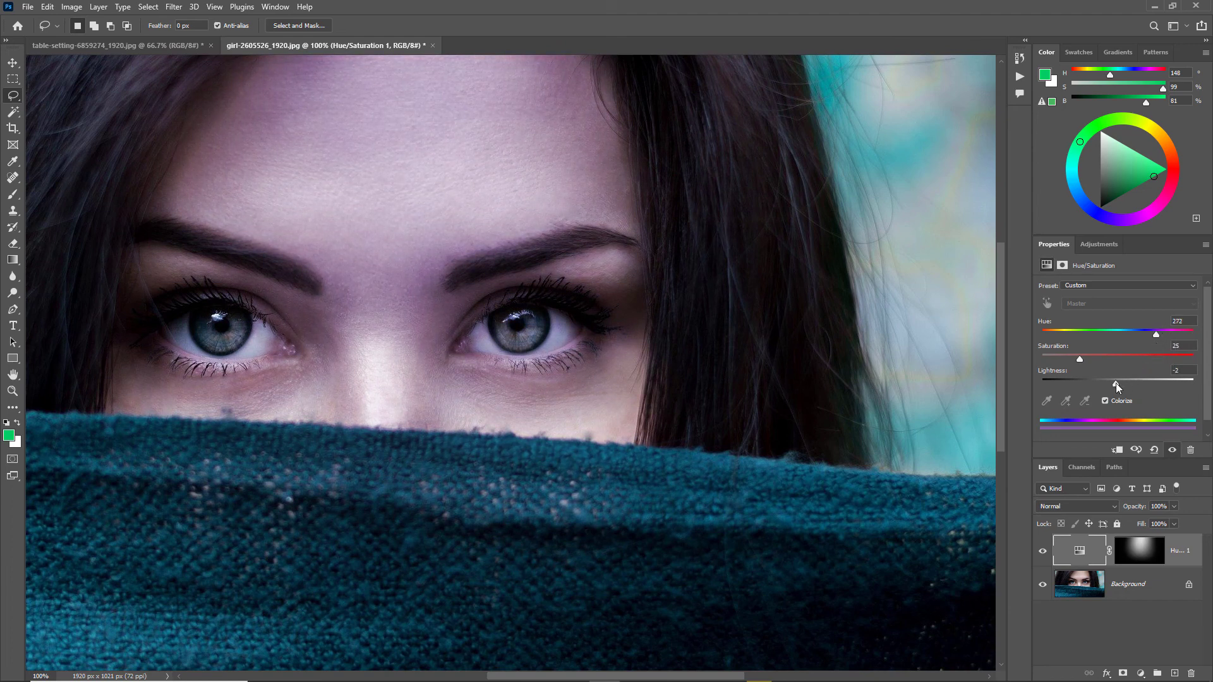
pyautogui.moveTo(1116, 383); pyautogui.dragTo(1138, 381)
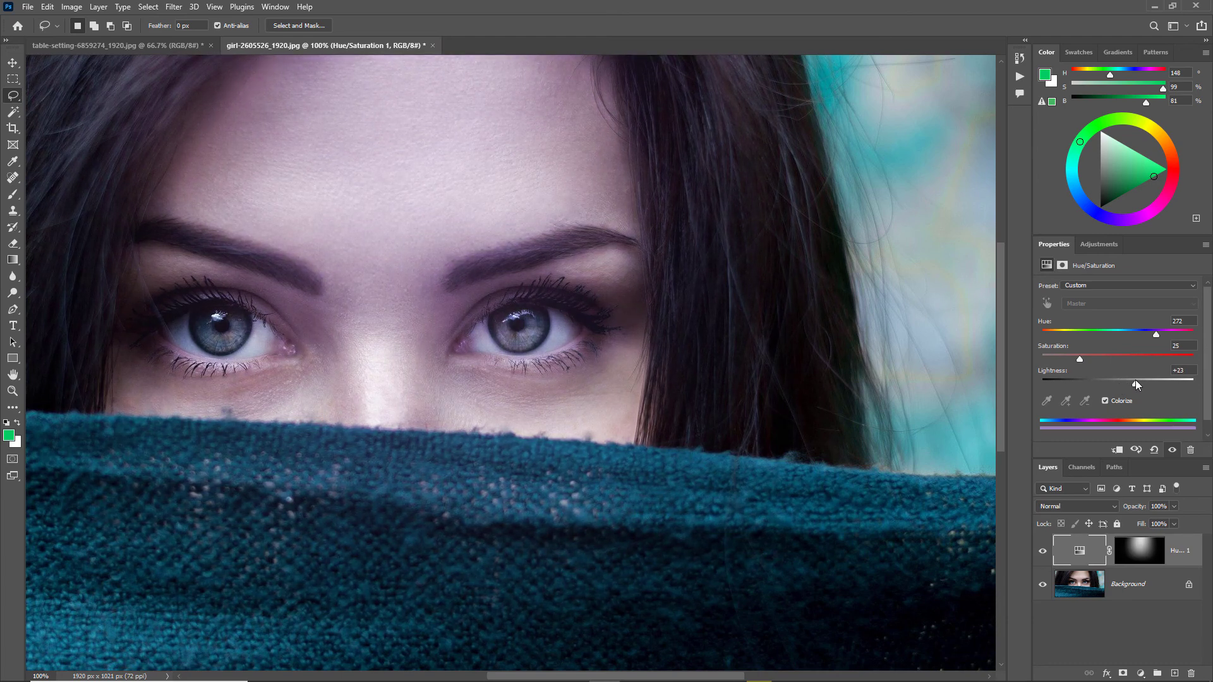
pyautogui.click(1173, 451)
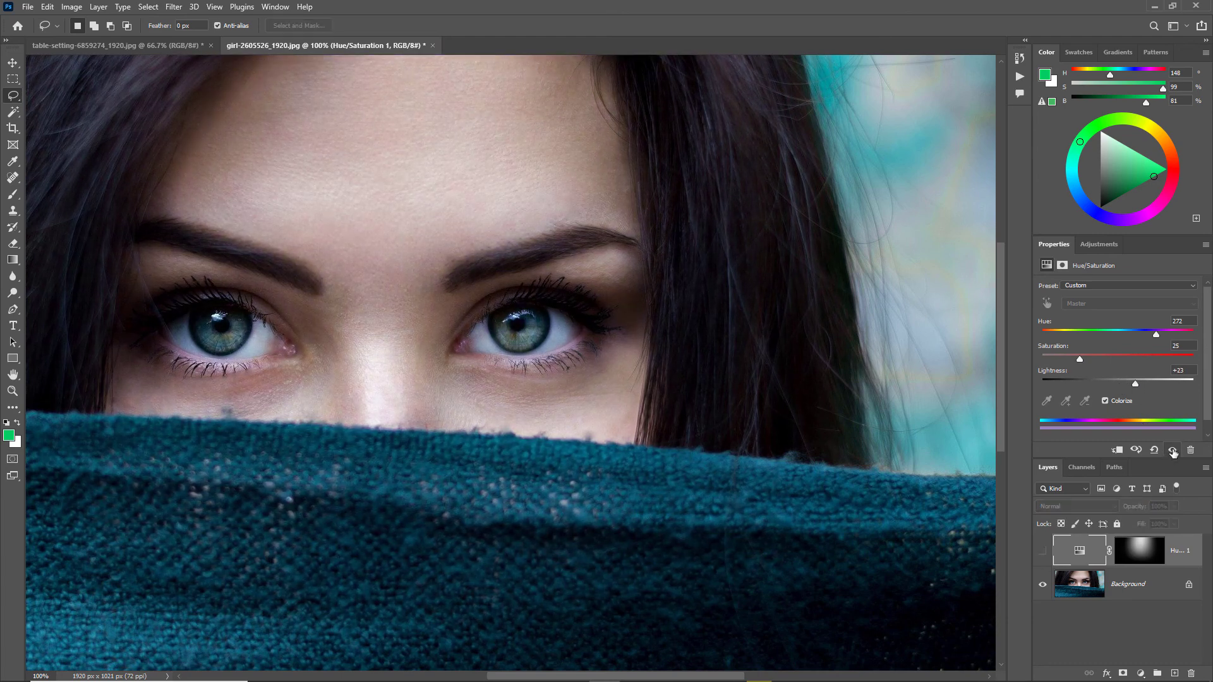
pyautogui.click(1172, 451)
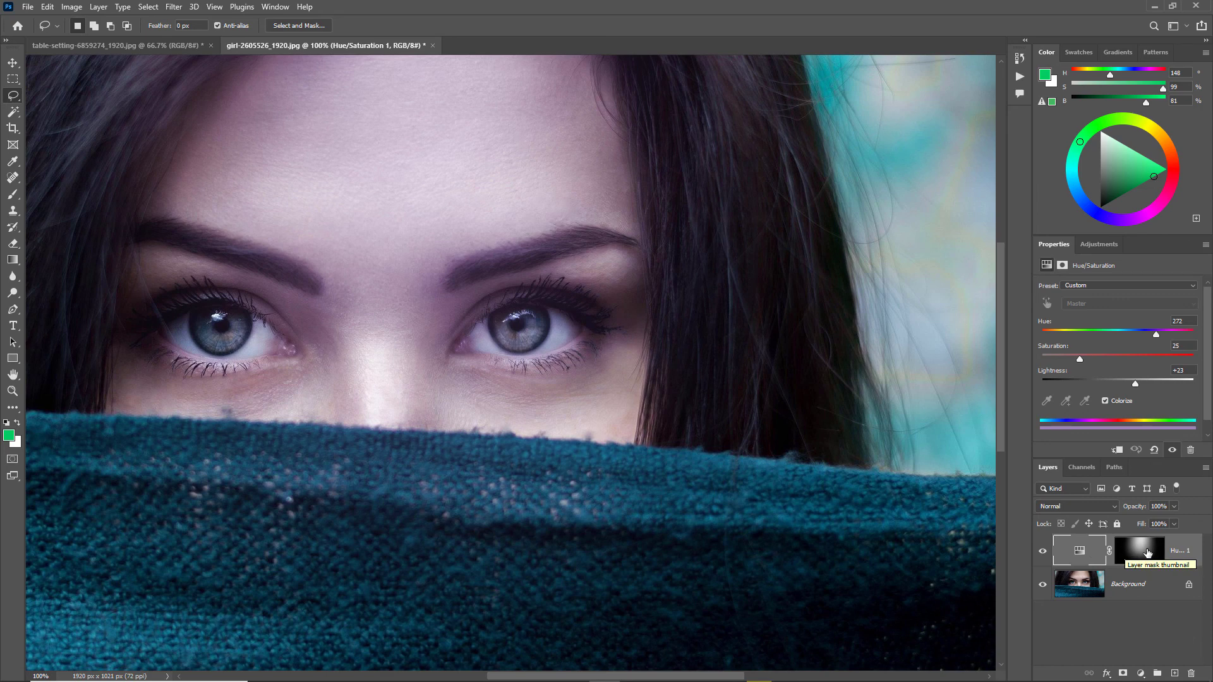
# Step: Try deleting the Hue/Saturation adjustment layer together with its mask, and undo the deletion
pyautogui.click(1148, 554)
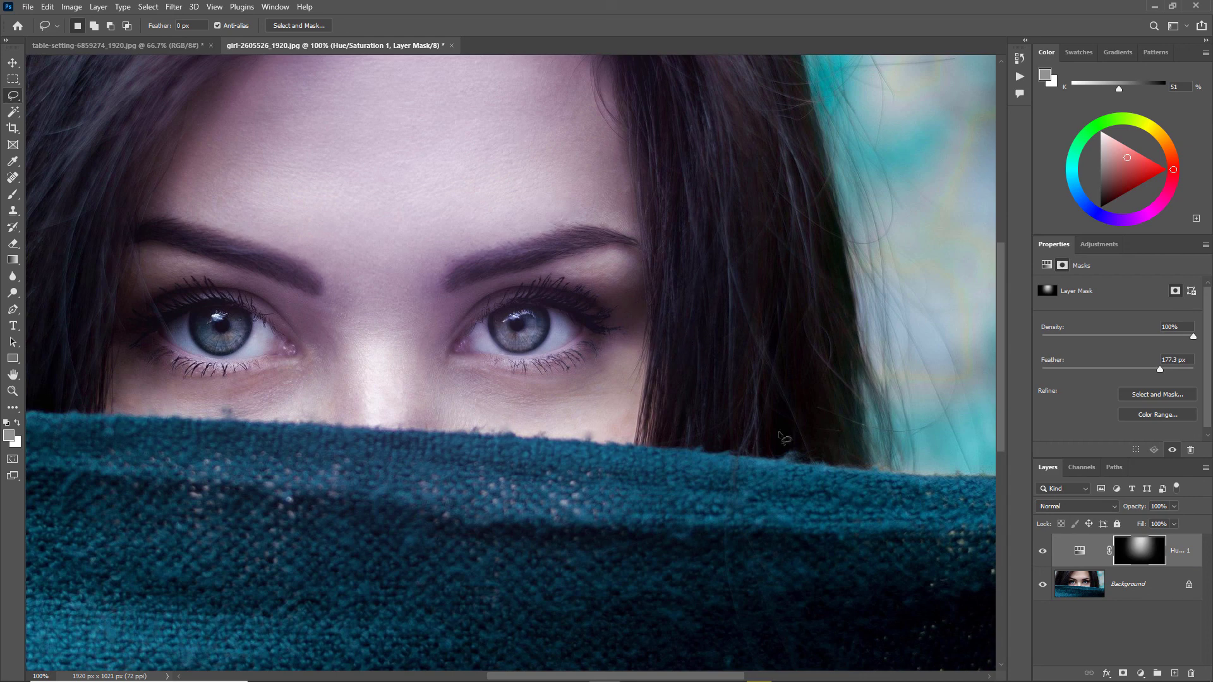
pyautogui.click(1080, 553)
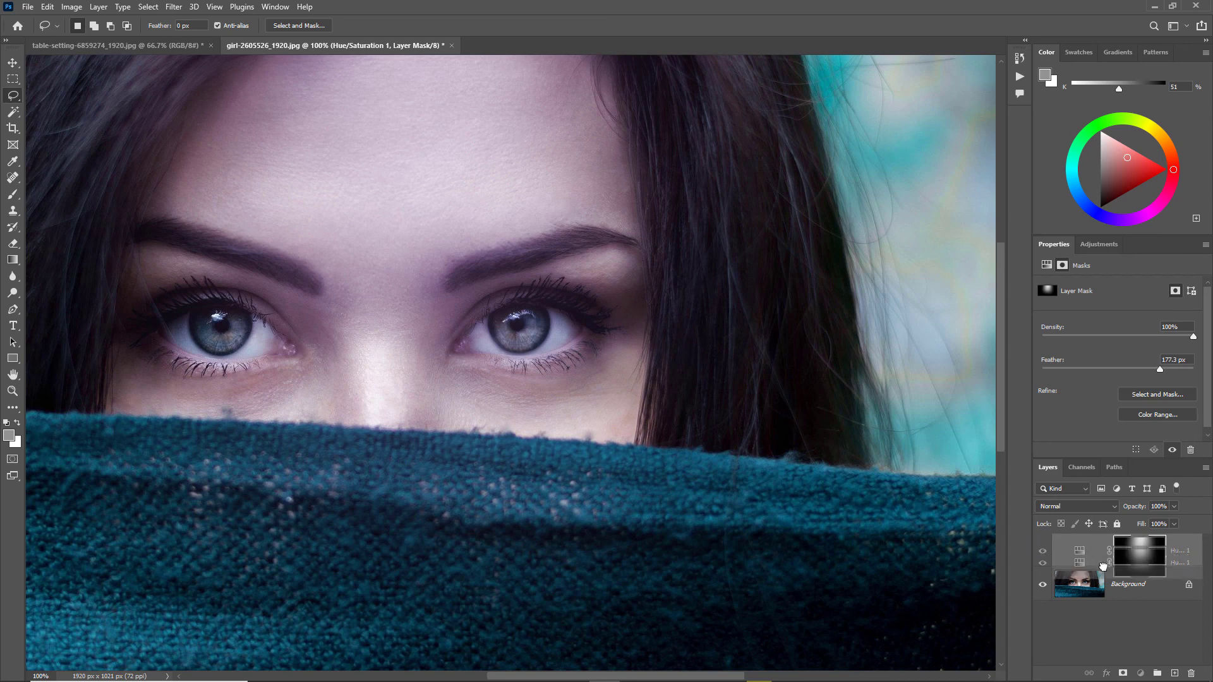
pyautogui.moveTo(1081, 555); pyautogui.dragTo(1196, 676)
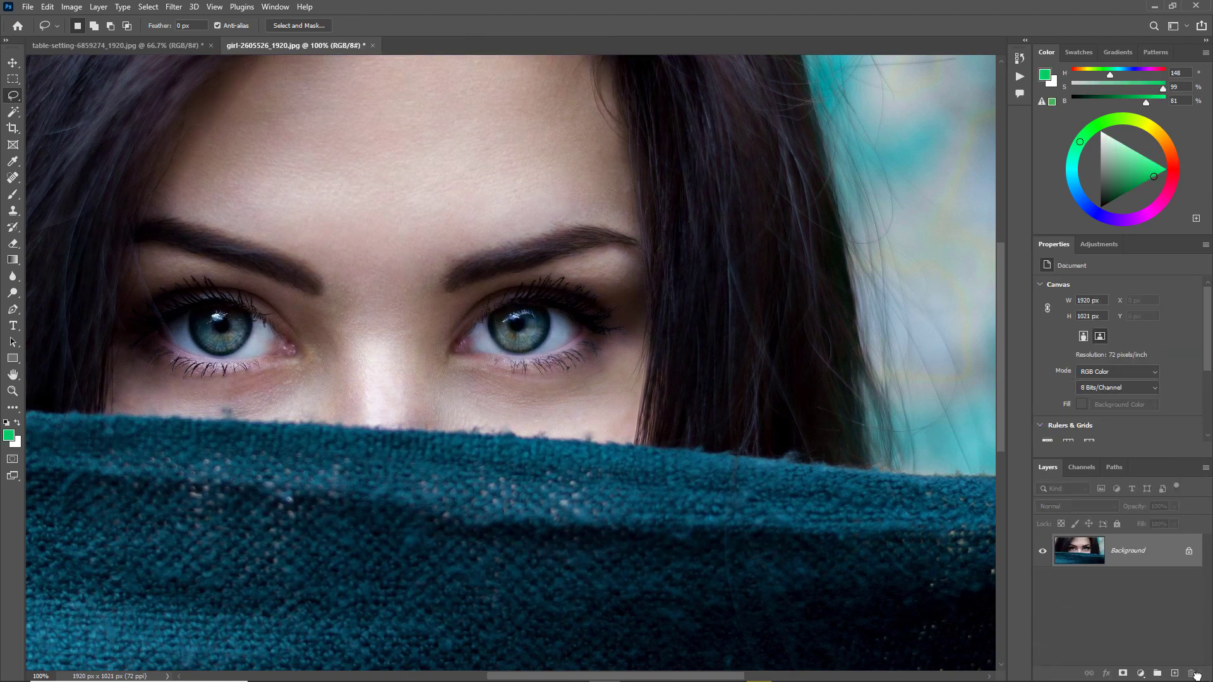
pyautogui.hotkey('ctrl', 'z')
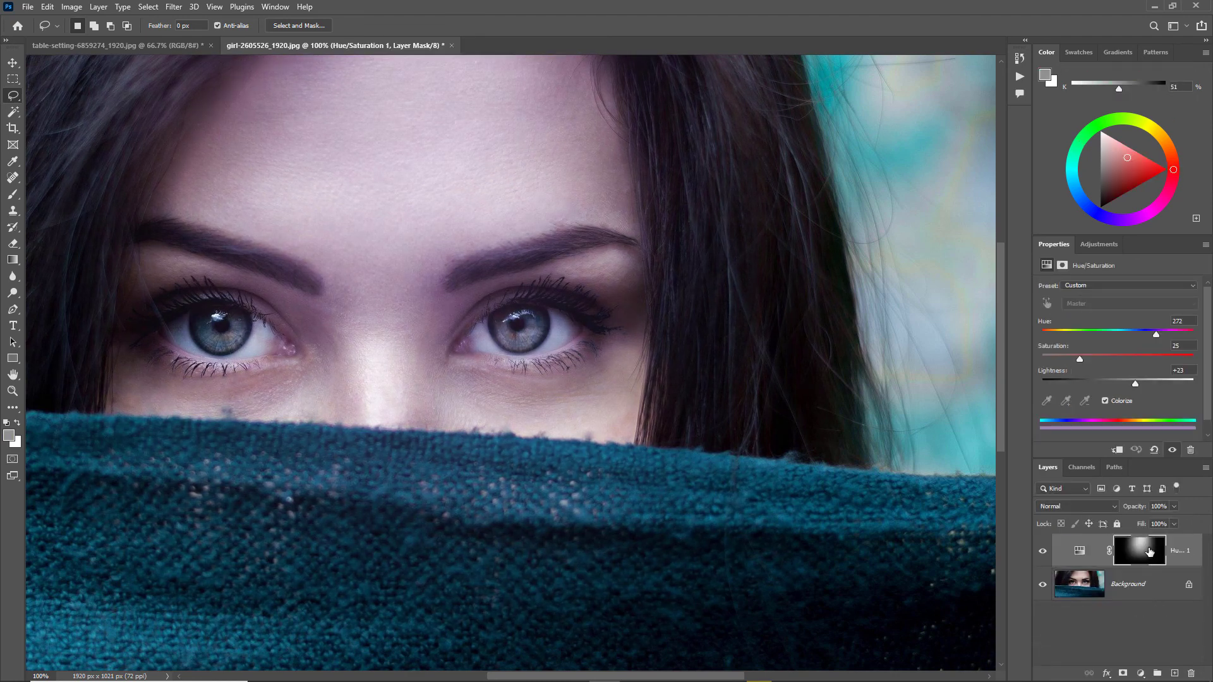
# Step: Cancel a deletion of only the layer mask and delete the entire Hue/Saturation adjustment layer instead
pyautogui.moveTo(1149, 552); pyautogui.dragTo(1193, 675)
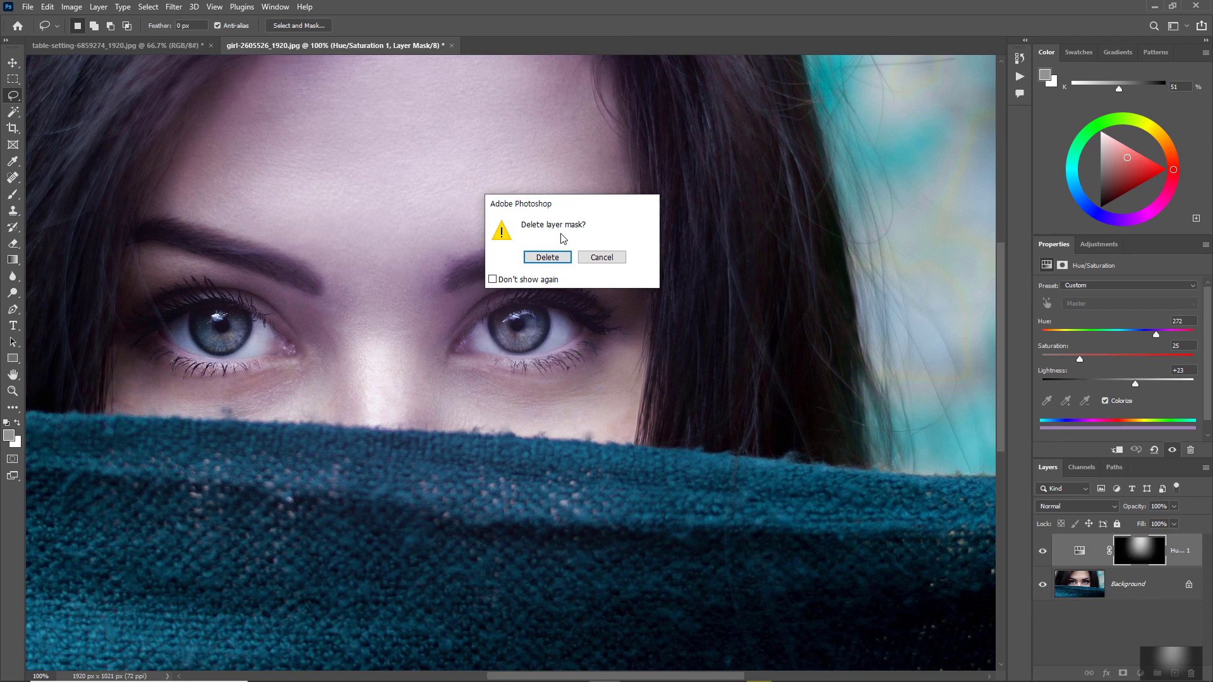
pyautogui.click(602, 259)
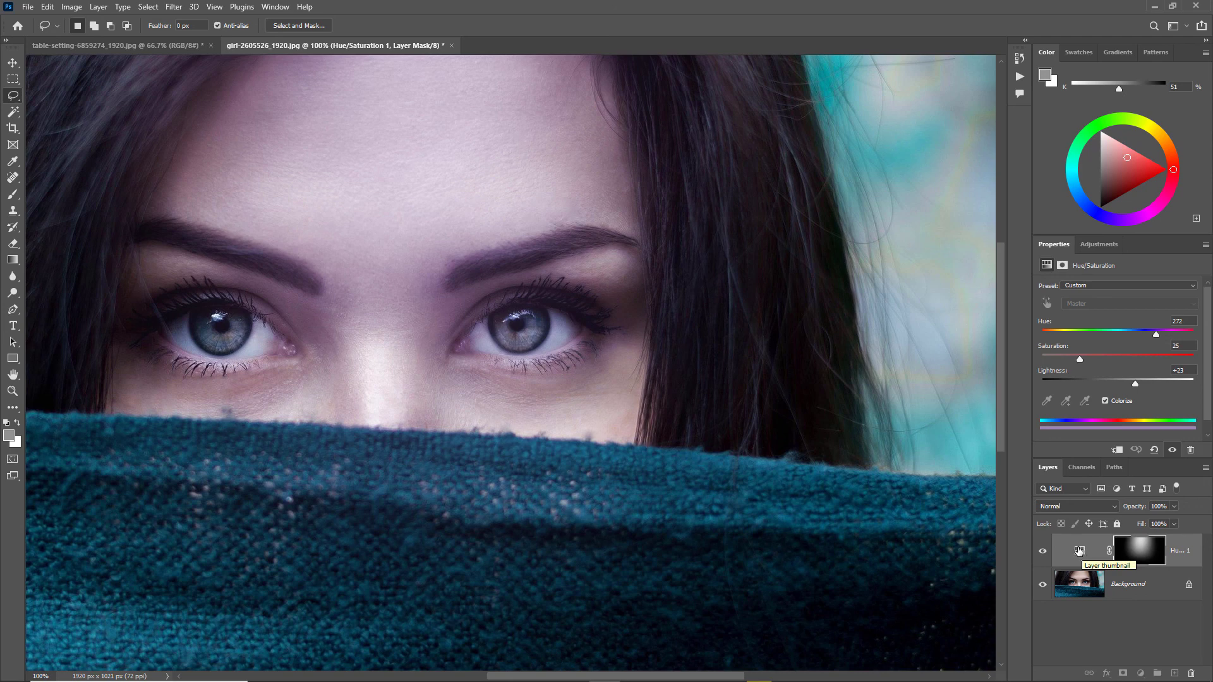
pyautogui.moveTo(1079, 550); pyautogui.dragTo(1195, 675)
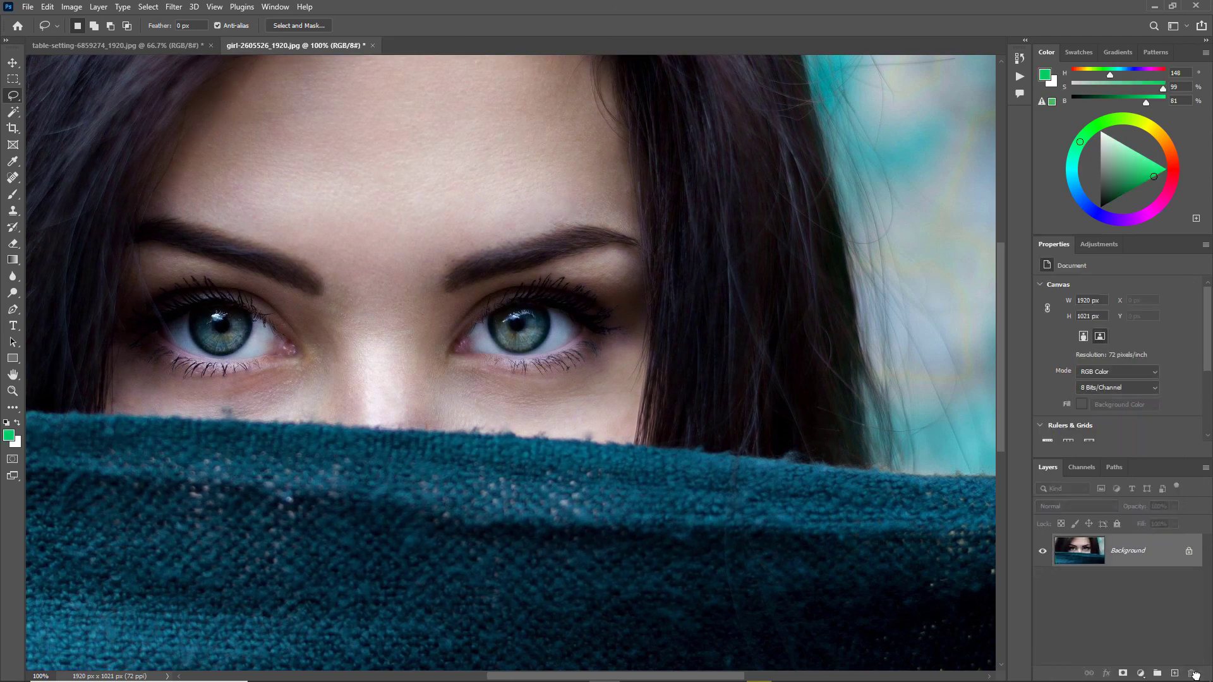